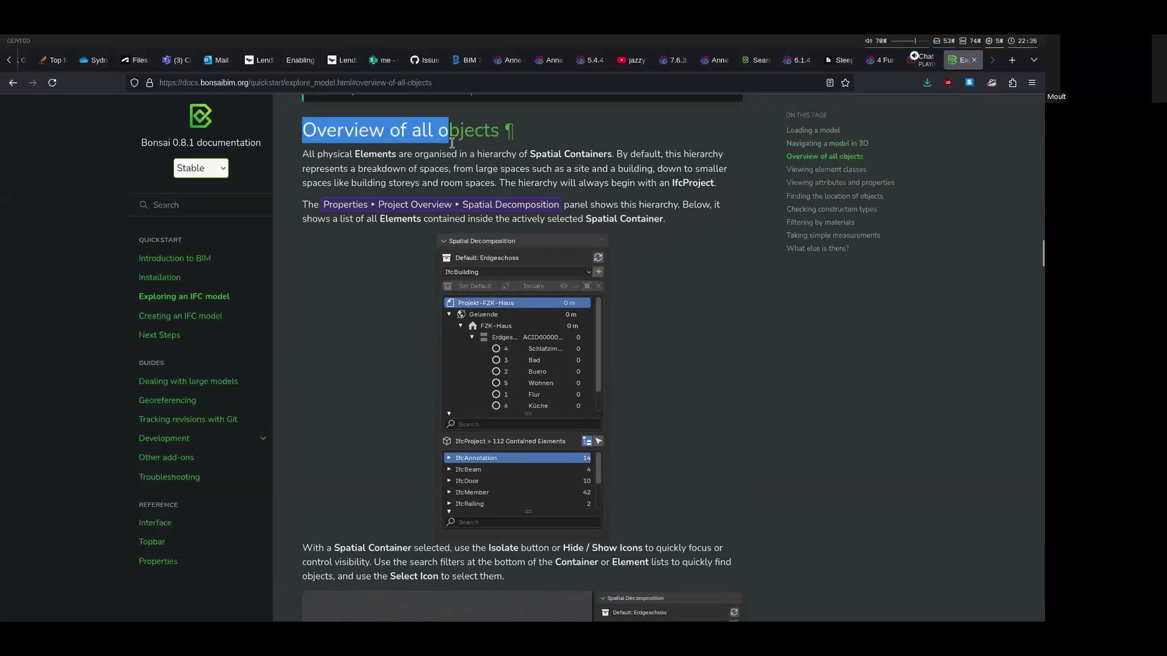
# Switch to the house model in a zoomed-in top view with the Annotate tool active
pyautogui.click(484, 170)
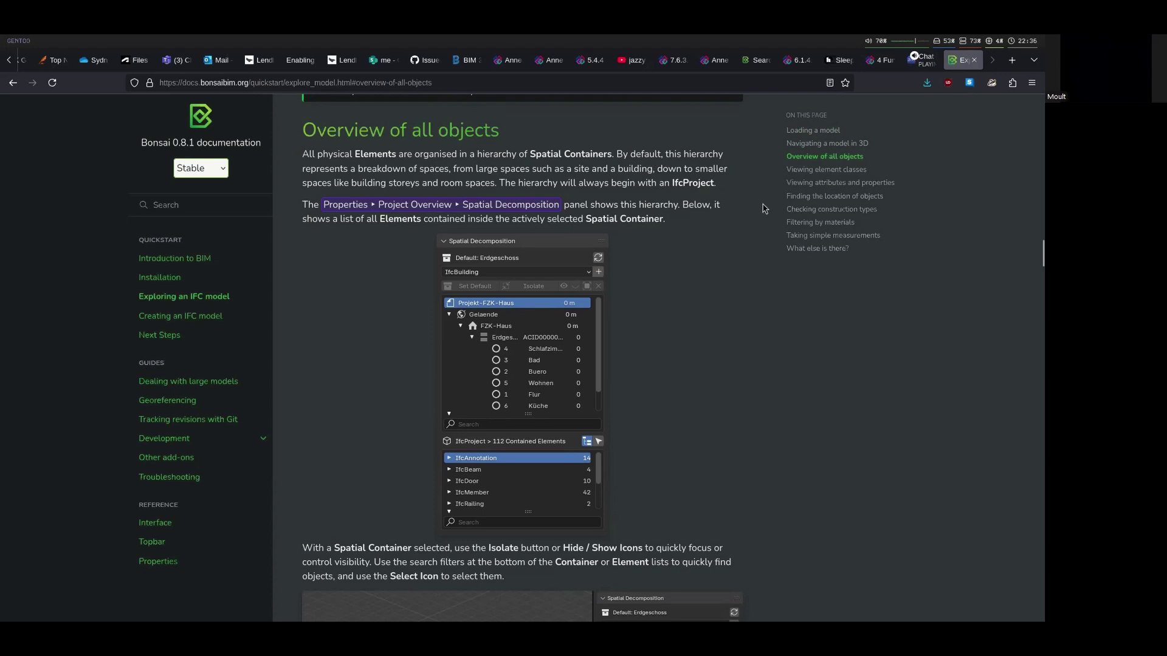
pyautogui.press('super+4')
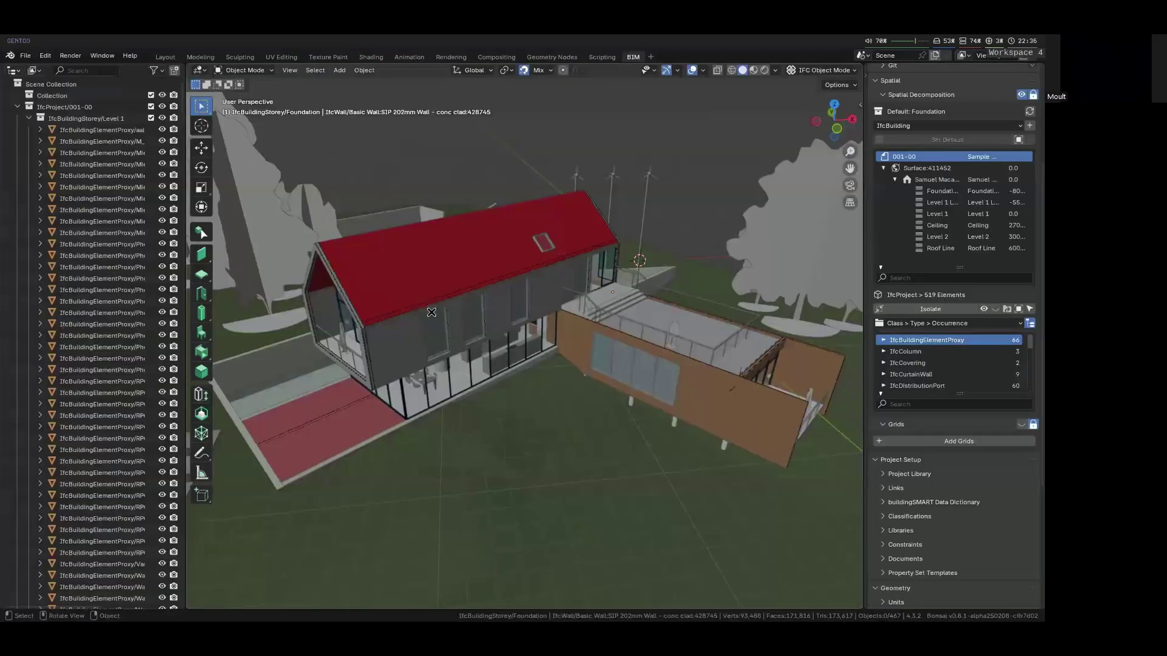
pyautogui.press('KP_7')
pyautogui.moveTo(481, 300)
pyautogui.keyDown('ctrl'); pyautogui.mouseDown(button='middle')
pyautogui.moveTo(299, 580)
pyautogui.moveTo(243, 499)
pyautogui.mouseUp(button='middle'); pyautogui.keyUp('ctrl')
pyautogui.click(202, 452)
pyautogui.scroll(5, 513, 430)
# Draw a box labelled B on empty ground near the house
pyautogui.moveTo(464, 240)
pyautogui.mouseDown()
pyautogui.moveTo(468, 287)
pyautogui.moveTo(589, 275)
pyautogui.moveTo(550, 223)
pyautogui.moveTo(463, 226)
pyautogui.mouseUp()
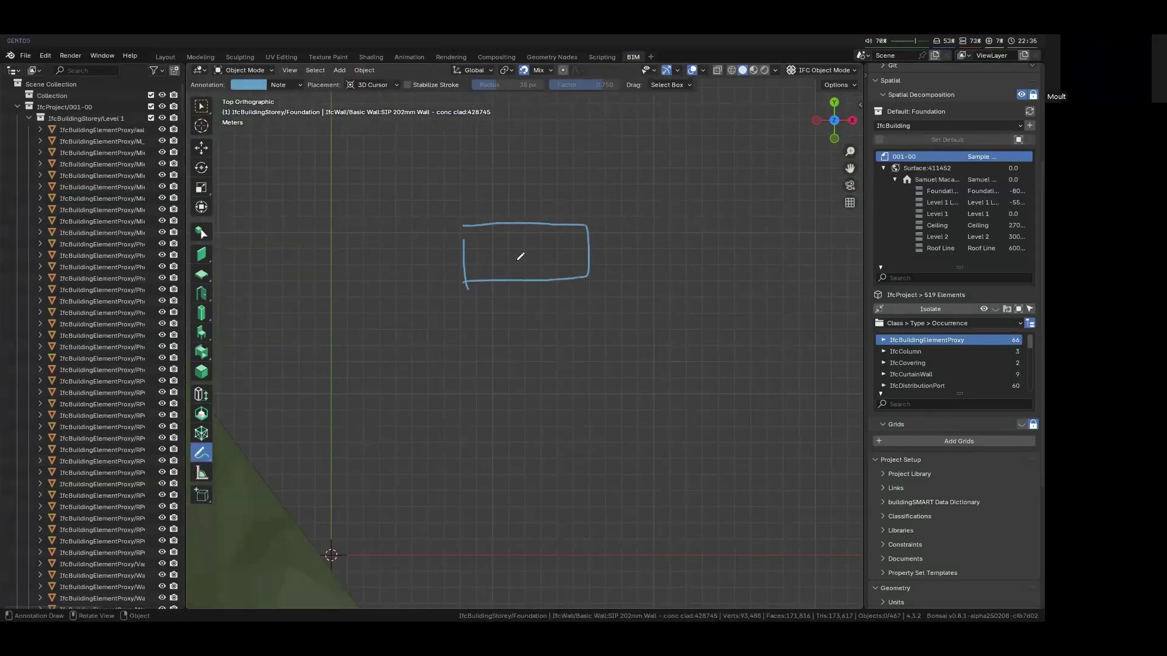
pyautogui.scroll(2, 520, 256)
pyautogui.keyDown('shift'); pyautogui.moveTo(529, 265); pyautogui.dragTo(524, 341, button='middle'); pyautogui.keyUp('shift')
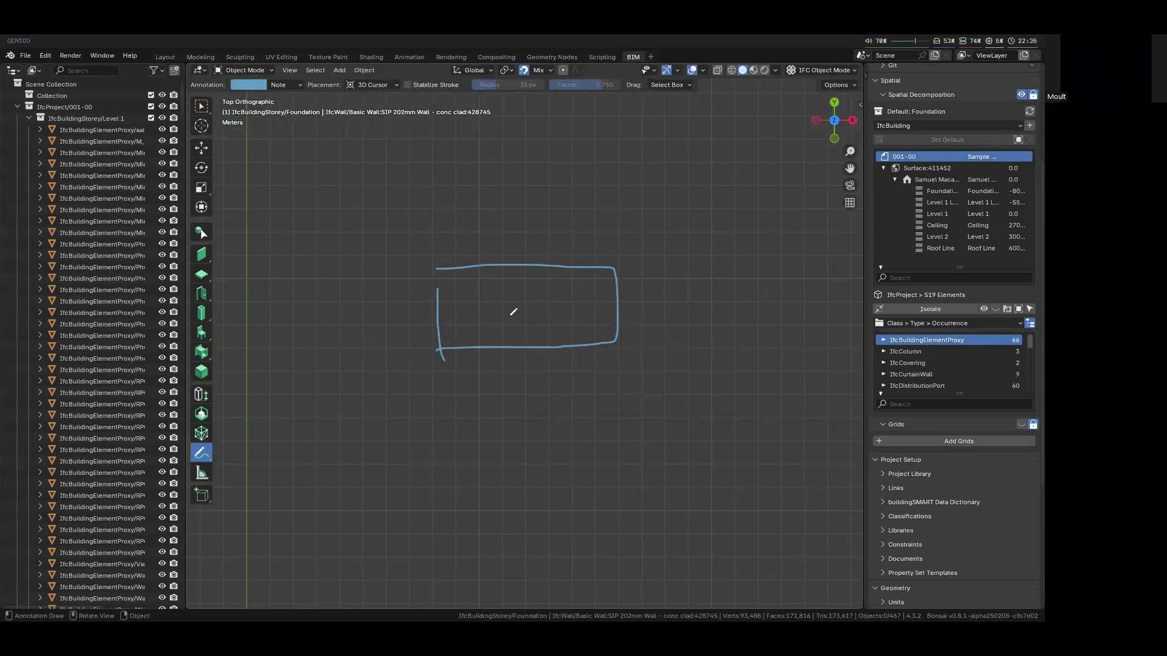
pyautogui.moveTo(513, 288)
pyautogui.mouseDown()
pyautogui.moveTo(523, 320)
pyautogui.moveTo(525, 280)
pyautogui.moveTo(518, 296)
pyautogui.moveTo(545, 314)
pyautogui.moveTo(522, 320)
pyautogui.mouseUp()
# Sketch two S boxes side by side beneath the B box
pyautogui.scroll(-5, 544, 370)
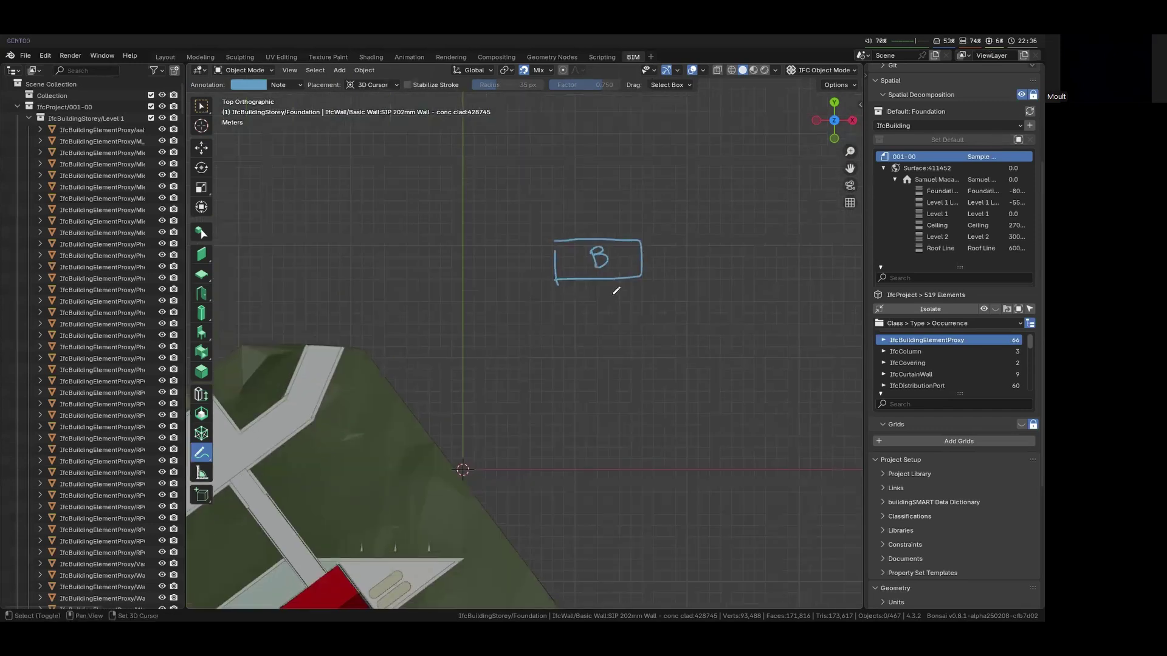
pyautogui.scroll(4, 608, 298)
pyautogui.keyDown('shift'); pyautogui.moveTo(595, 311); pyautogui.dragTo(536, 321, button='middle'); pyautogui.keyUp('shift')
pyautogui.moveTo(454, 328)
pyautogui.mouseDown()
pyautogui.moveTo(455, 367)
pyautogui.moveTo(534, 331)
pyautogui.moveTo(534, 366)
pyautogui.moveTo(458, 367)
pyautogui.moveTo(484, 340)
pyautogui.moveTo(492, 365)
pyautogui.mouseUp()
pyautogui.moveTo(620, 326)
pyautogui.mouseDown()
pyautogui.moveTo(629, 364)
pyautogui.moveTo(700, 366)
pyautogui.moveTo(703, 329)
pyautogui.moveTo(617, 325)
pyautogui.moveTo(664, 335)
pyautogui.moveTo(643, 357)
pyautogui.mouseUp()
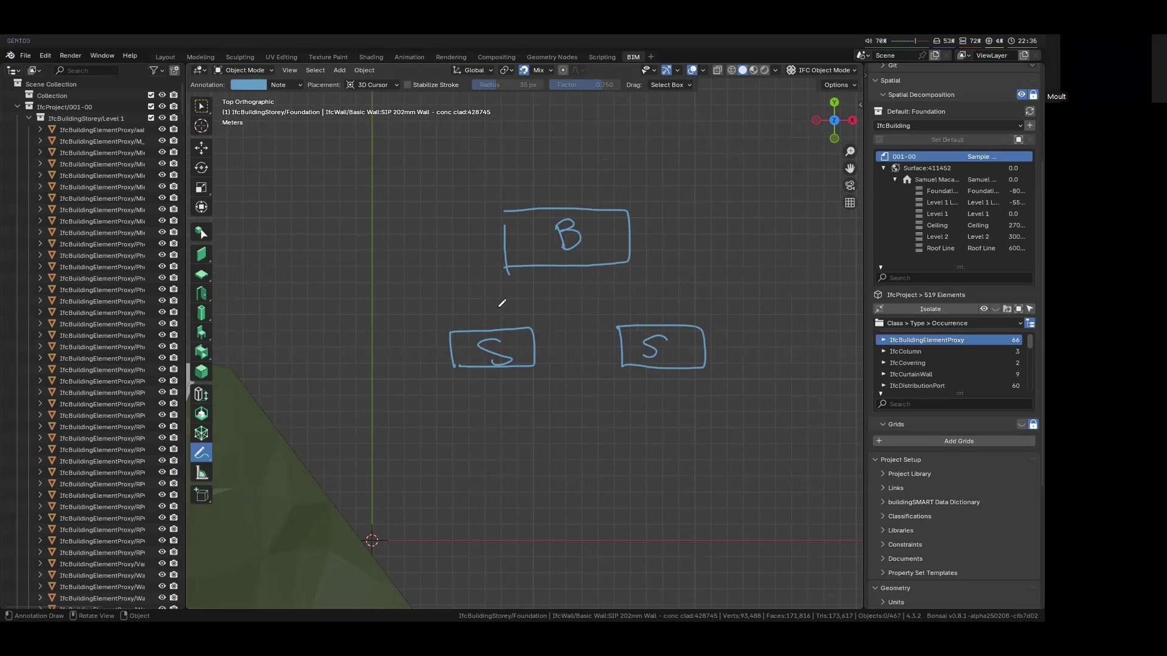
# Connect both S boxes to B through a node and draw an S box above B
pyautogui.moveTo(502, 329)
pyautogui.mouseDown()
pyautogui.moveTo(562, 298)
pyautogui.moveTo(549, 293)
pyautogui.moveTo(560, 263)
pyautogui.moveTo(623, 324)
pyautogui.mouseUp()
pyautogui.keyDown('shift'); pyautogui.moveTo(566, 225); pyautogui.dragTo(582, 392, button='middle'); pyautogui.keyUp('shift')
pyautogui.moveTo(581, 398); pyautogui.dragTo(651, 305)
pyautogui.moveTo(614, 244)
pyautogui.mouseDown()
pyautogui.moveTo(613, 296)
pyautogui.moveTo(684, 306)
pyautogui.moveTo(698, 252)
pyautogui.moveTo(615, 249)
pyautogui.mouseUp()
pyautogui.moveTo(677, 266); pyautogui.dragTo(656, 283)
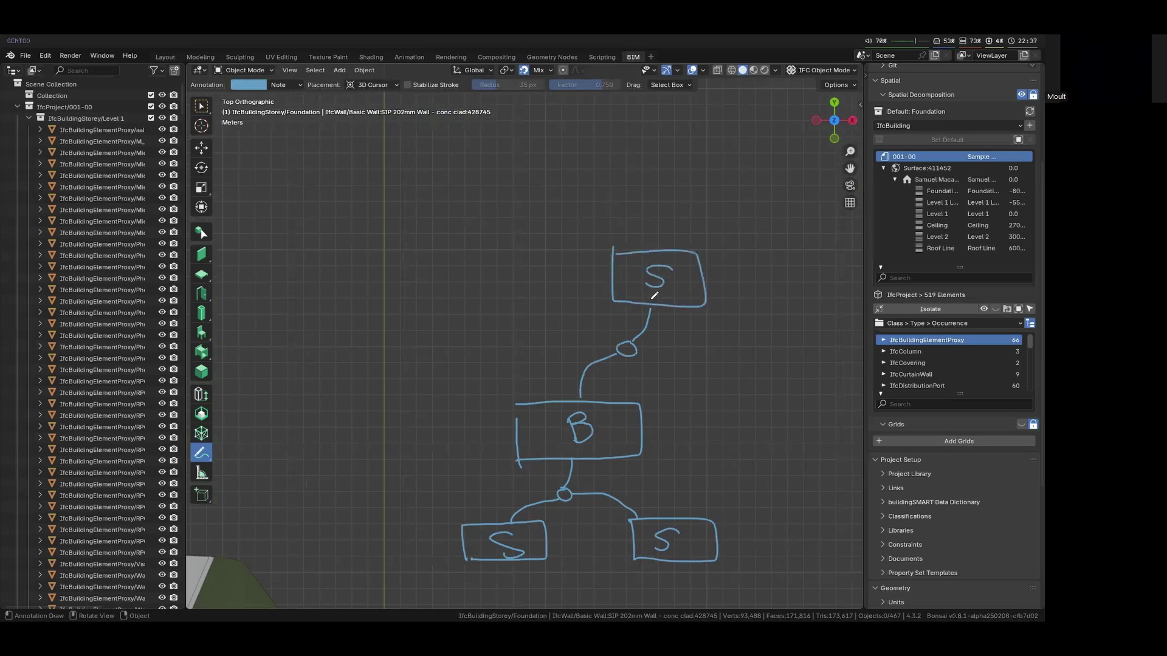
# Branch from the top S node to the right into a second box labelled B
pyautogui.scroll(-2, 657, 282)
pyautogui.keyDown('shift'); pyautogui.moveTo(638, 319); pyautogui.dragTo(564, 250, button='middle'); pyautogui.keyUp('shift')
pyautogui.moveTo(556, 260)
pyautogui.mouseDown()
pyautogui.moveTo(581, 285)
pyautogui.moveTo(601, 285)
pyautogui.moveTo(615, 327)
pyautogui.moveTo(586, 308)
pyautogui.moveTo(556, 268)
pyautogui.moveTo(607, 293)
pyautogui.moveTo(617, 319)
pyautogui.mouseUp()
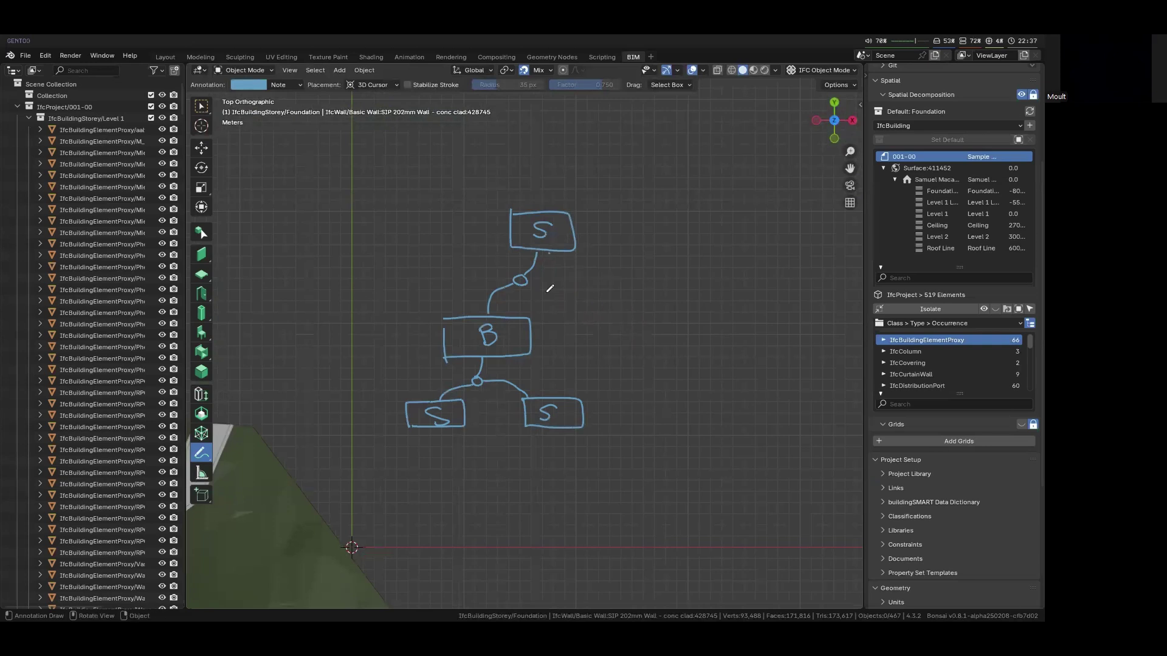
pyautogui.moveTo(526, 280)
pyautogui.mouseDown()
pyautogui.moveTo(582, 300)
pyautogui.moveTo(579, 337)
pyautogui.moveTo(620, 307)
pyautogui.moveTo(643, 309)
pyautogui.moveTo(640, 340)
pyautogui.moveTo(578, 333)
pyautogui.moveTo(614, 340)
pyautogui.mouseUp()
pyautogui.keyDown('shift'); pyautogui.moveTo(511, 420); pyautogui.dragTo(632, 294, button='middle'); pyautogui.keyUp('shift')
# Draw a connector and two boxes under the left S box, labelling one Sp
pyautogui.scroll(3, 559, 308)
pyautogui.moveTo(569, 298); pyautogui.dragTo(553, 365)
pyautogui.moveTo(538, 377)
pyautogui.mouseDown()
pyautogui.moveTo(539, 420)
pyautogui.moveTo(567, 368)
pyautogui.moveTo(571, 423)
pyautogui.mouseUp()
pyautogui.moveTo(575, 392)
pyautogui.mouseDown()
pyautogui.moveTo(556, 413)
pyautogui.moveTo(592, 422)
pyautogui.mouseUp()
pyautogui.moveTo(592, 398); pyautogui.dragTo(592, 409)
pyautogui.scroll(-3, 693, 391)
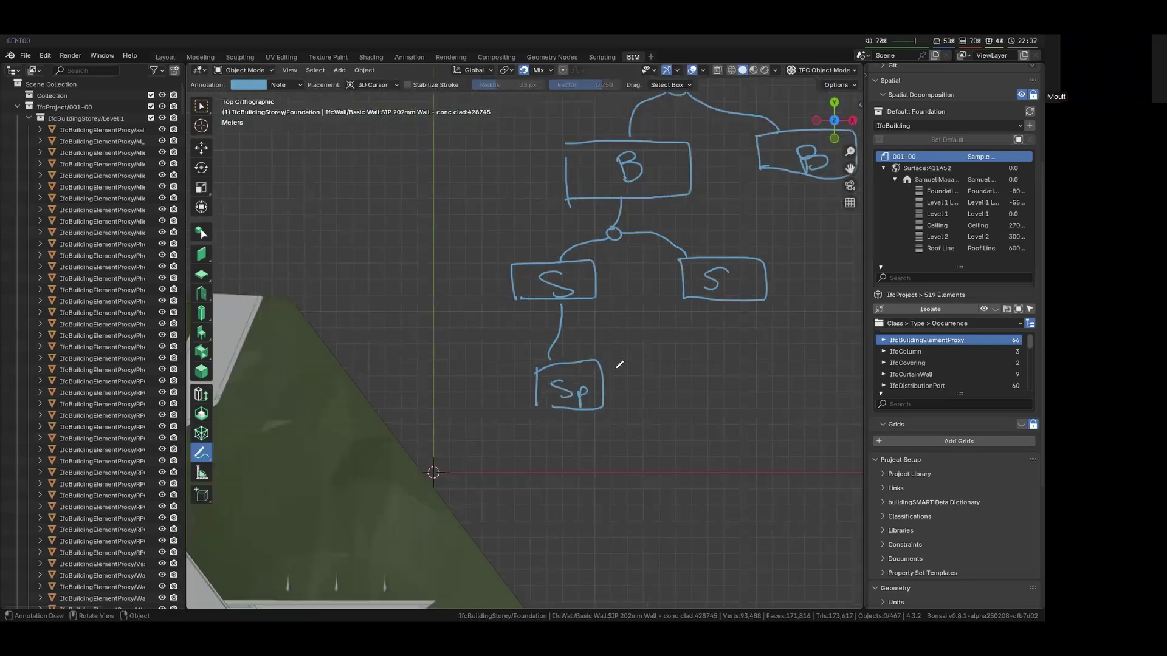
pyautogui.moveTo(565, 324)
pyautogui.mouseDown()
pyautogui.moveTo(614, 356)
pyautogui.moveTo(612, 384)
pyautogui.moveTo(668, 353)
pyautogui.moveTo(679, 396)
pyautogui.moveTo(611, 401)
pyautogui.mouseUp()
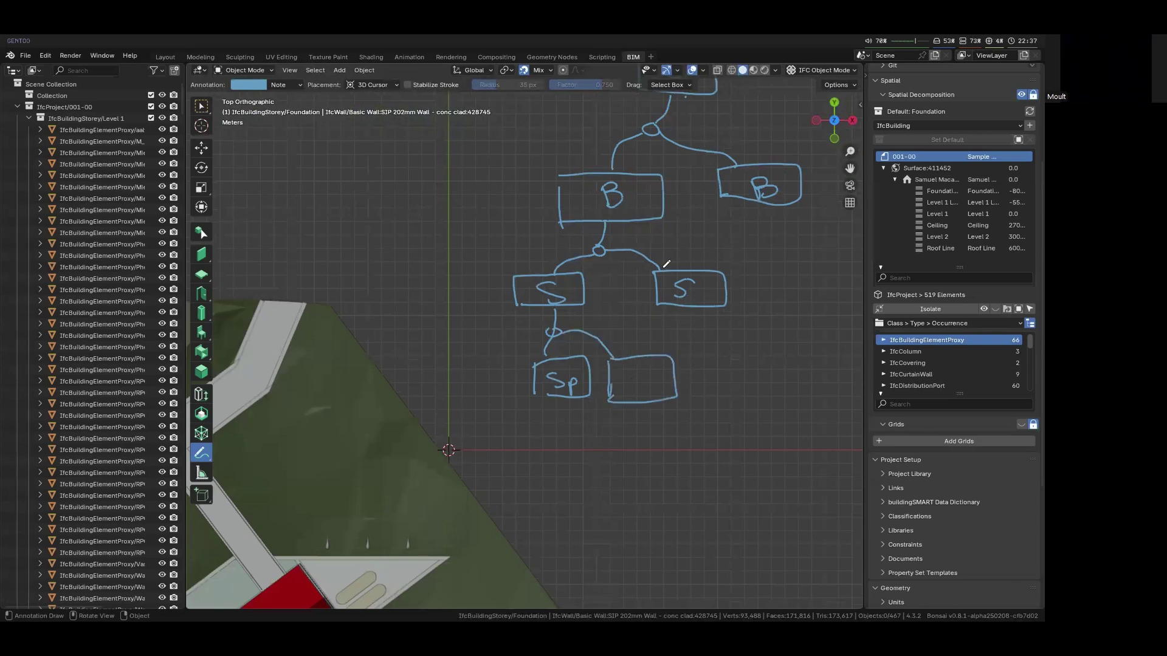
# Add a short wavy line and scribble a cloud around the node below the top S
pyautogui.scroll(-2, 633, 379)
pyautogui.moveTo(633, 304)
pyautogui.keyDown('shift'); pyautogui.mouseDown(button='middle')
pyautogui.moveTo(583, 340)
pyautogui.moveTo(488, 353)
pyautogui.mouseUp(button='middle'); pyautogui.keyUp('shift')
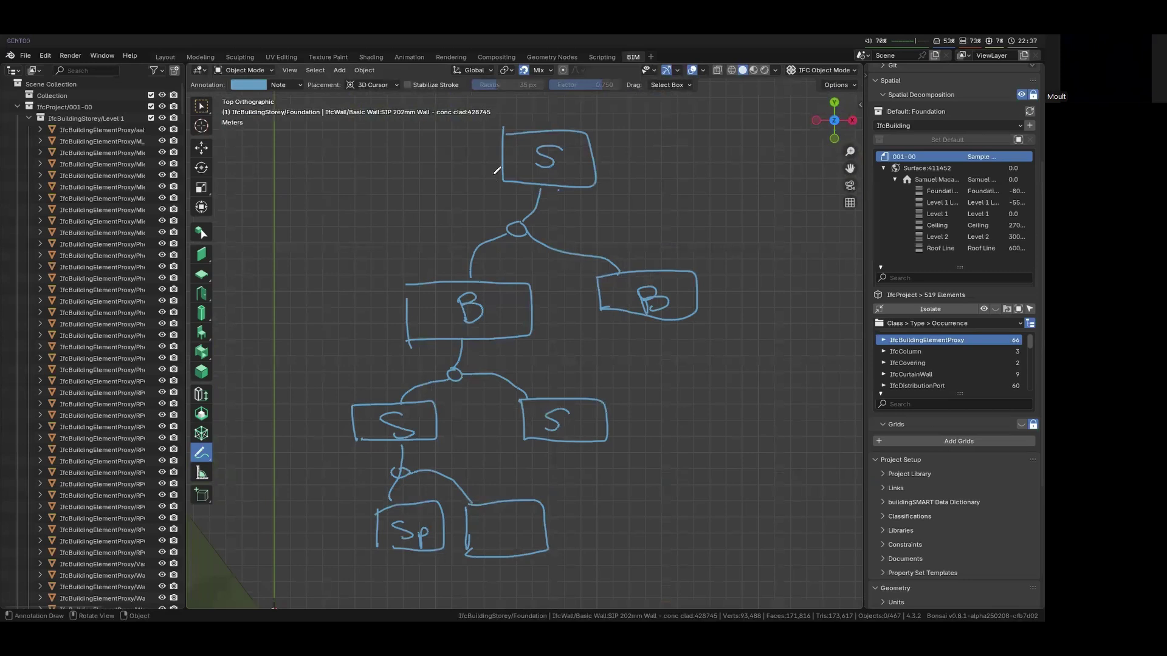
pyautogui.moveTo(488, 174); pyautogui.dragTo(393, 191)
pyautogui.moveTo(536, 206)
pyautogui.mouseDown()
pyautogui.moveTo(531, 254)
pyautogui.moveTo(496, 236)
pyautogui.moveTo(489, 221)
pyautogui.moveTo(539, 207)
pyautogui.mouseUp()
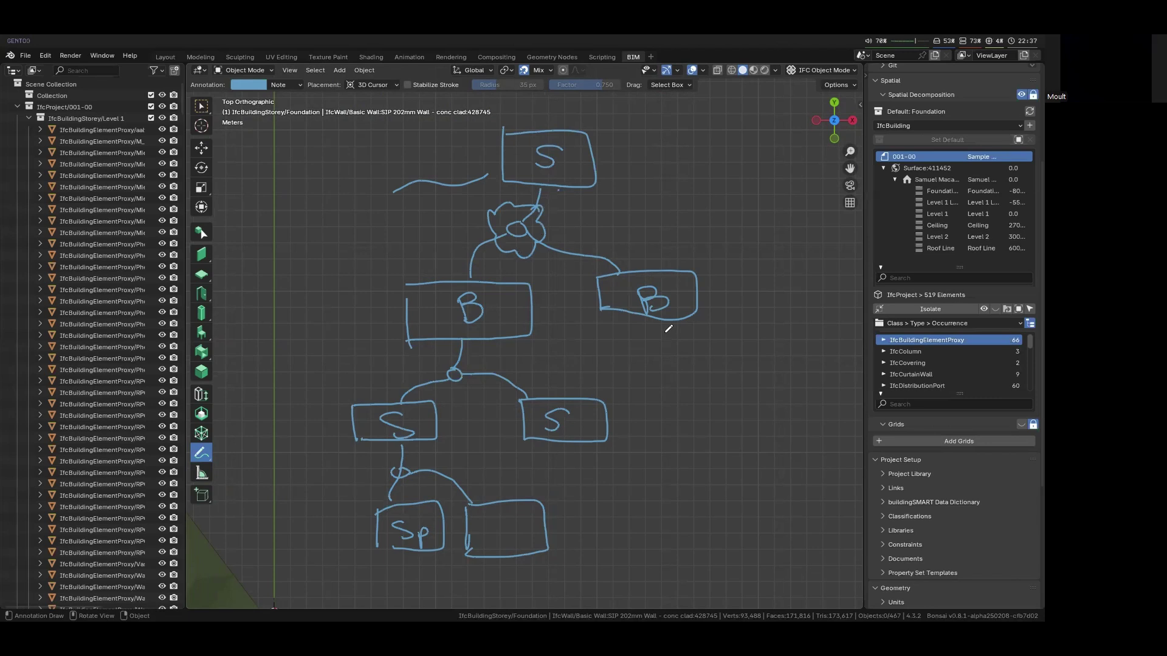
# Erase the stray wavy line beside the top S box
pyautogui.moveTo(629, 340)
pyautogui.keyDown('ctrl'); pyautogui.mouseDown(button='middle')
pyautogui.moveTo(569, 305)
pyautogui.moveTo(595, 244)
pyautogui.mouseUp(button='middle'); pyautogui.keyUp('ctrl')
pyautogui.moveTo(537, 243)
pyautogui.keyDown('ctrl'); pyautogui.mouseDown()
pyautogui.moveTo(586, 188)
pyautogui.moveTo(630, 183)
pyautogui.moveTo(611, 218)
pyautogui.moveTo(632, 217)
pyautogui.moveTo(632, 203)
pyautogui.mouseUp(); pyautogui.keyUp('ctrl')
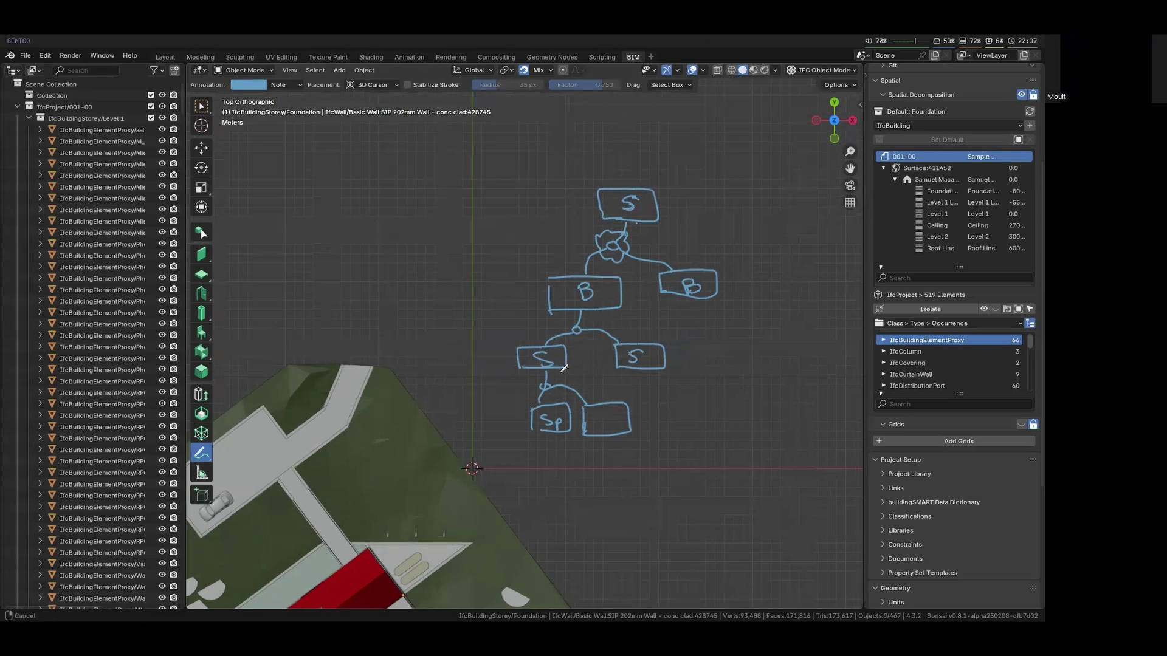
pyautogui.keyDown('shift'); pyautogui.moveTo(572, 438); pyautogui.dragTo(453, 449, button='middle'); pyautogui.keyUp('shift')
# Draw a large frame around the whole tree and trim a hook below the right B box
pyautogui.moveTo(395, 453)
pyautogui.mouseDown()
pyautogui.moveTo(408, 309)
pyautogui.moveTo(398, 174)
pyautogui.moveTo(614, 163)
pyautogui.moveTo(618, 457)
pyautogui.mouseUp()
pyautogui.moveTo(626, 457); pyautogui.dragTo(403, 455)
pyautogui.scroll(1, 540, 279)
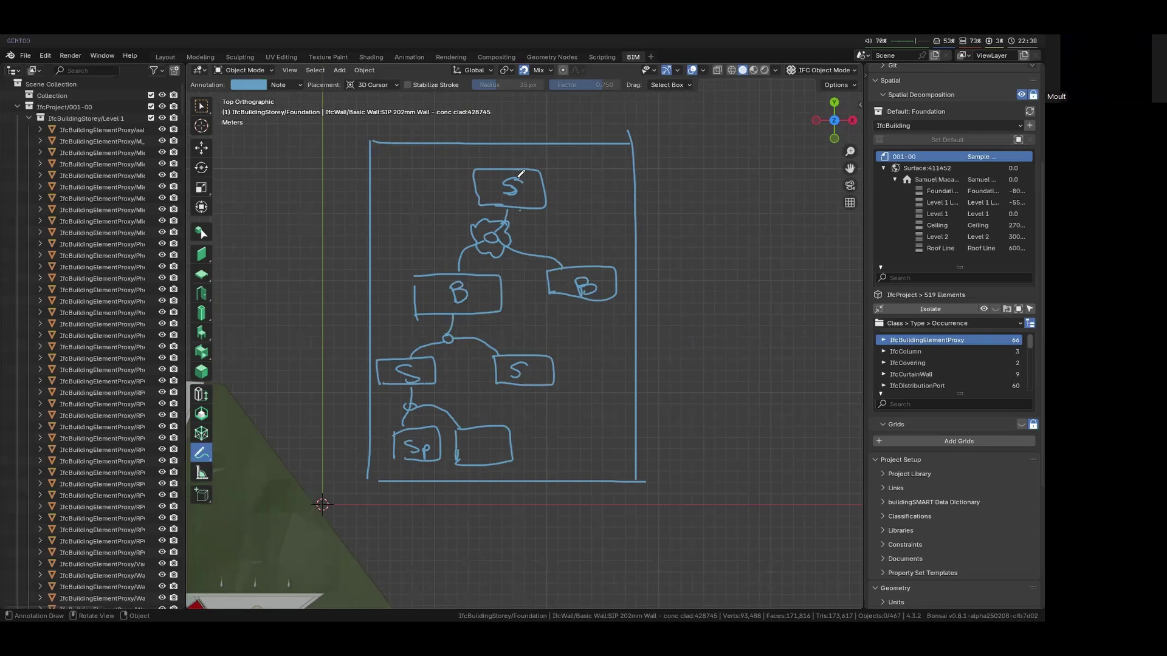
pyautogui.moveTo(547, 388)
pyautogui.mouseDown()
pyautogui.moveTo(555, 415)
pyautogui.moveTo(588, 420)
pyautogui.moveTo(601, 402)
pyautogui.moveTo(599, 297)
pyautogui.mouseUp()
pyautogui.moveTo(608, 357)
pyautogui.keyDown('ctrl'); pyautogui.mouseDown()
pyautogui.moveTo(598, 331)
pyautogui.moveTo(602, 391)
pyautogui.moveTo(580, 427)
pyautogui.moveTo(547, 409)
pyautogui.mouseUp(); pyautogui.keyUp('ctrl')
pyautogui.keyDown('shift'); pyautogui.moveTo(633, 435); pyautogui.dragTo(745, 401, button='middle'); pyautogui.keyUp('shift')
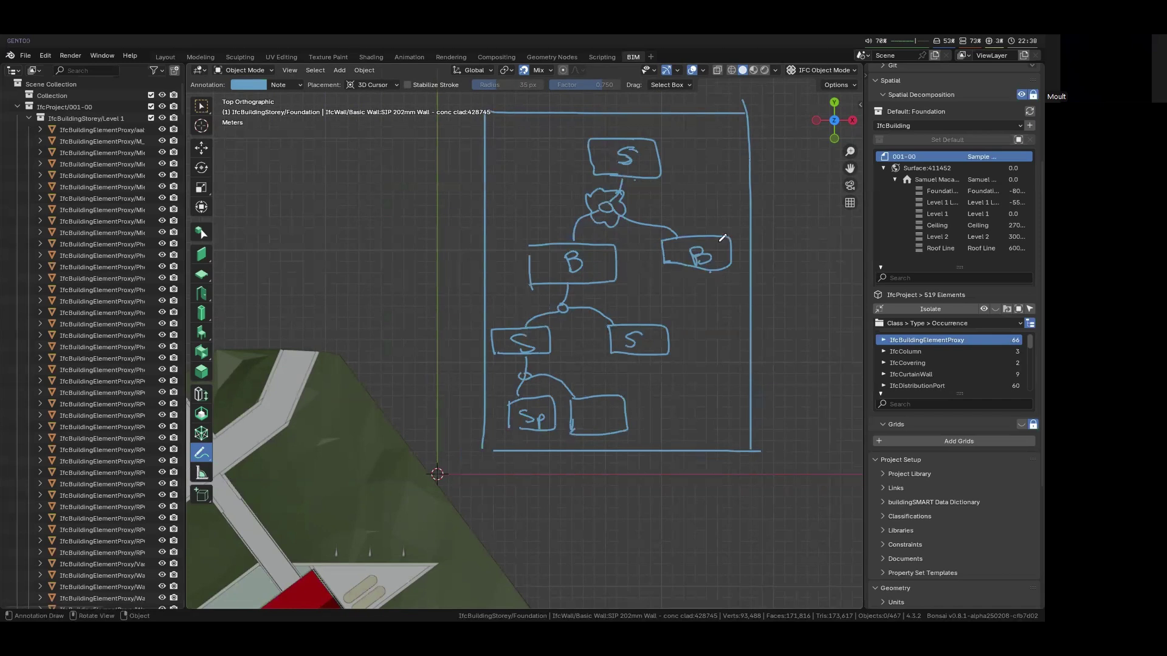
# Scroll the Properties editor to the top and widen it to show full names and elevations
pyautogui.scroll(4, 889, 183)
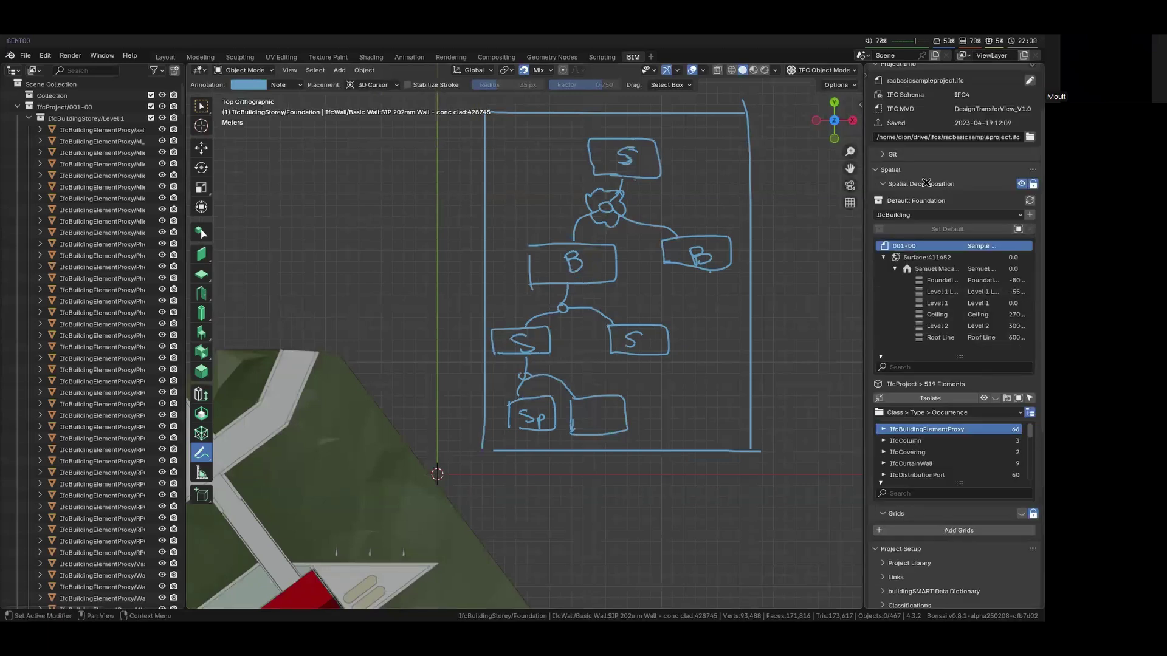
pyautogui.scroll(3, 948, 189)
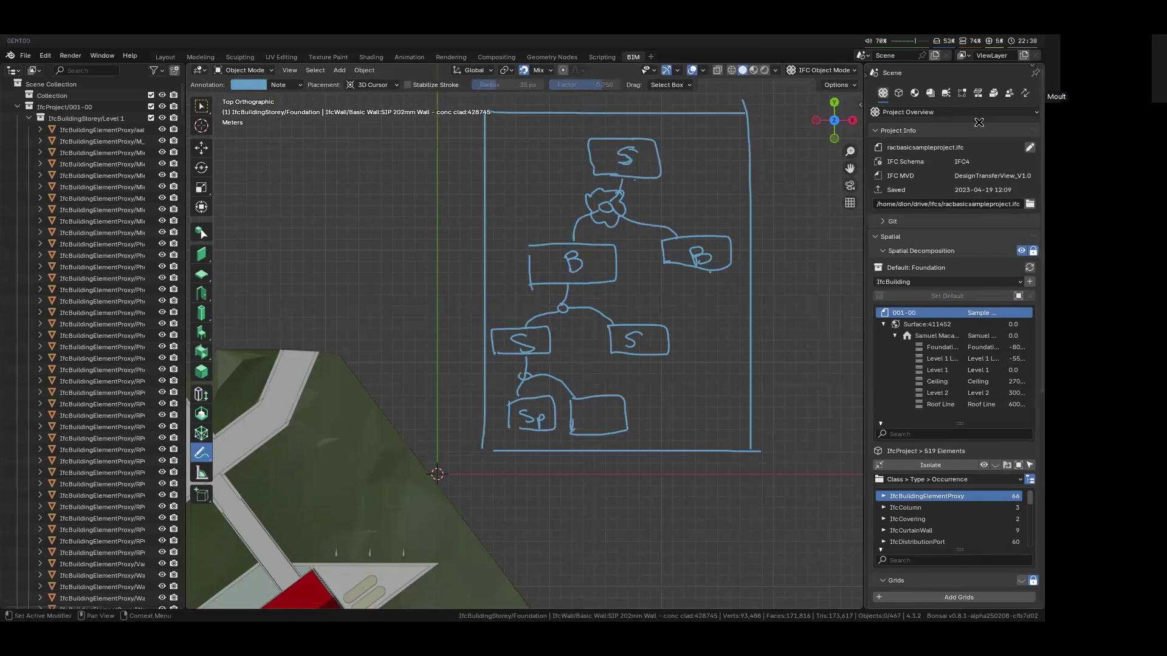
pyautogui.moveTo(863, 358); pyautogui.dragTo(773, 341)
# Browse the site, building, and the Foundation through Roof Line storeys
pyautogui.click(828, 325)
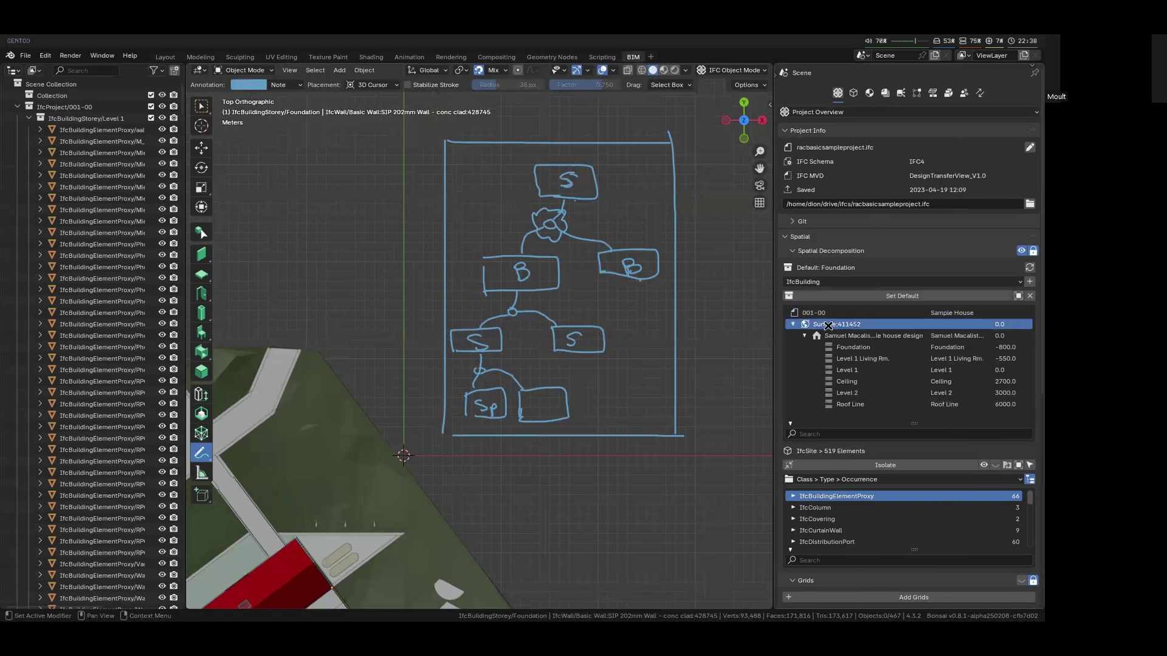
pyautogui.click(830, 336)
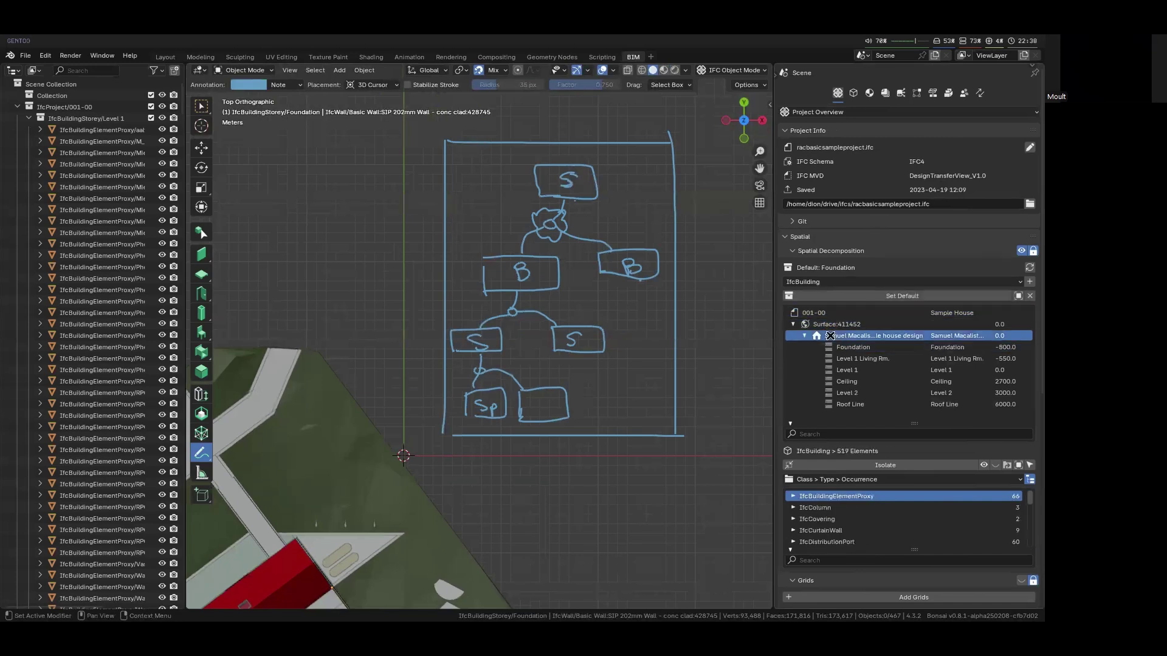
pyautogui.click(843, 347)
pyautogui.click(843, 359)
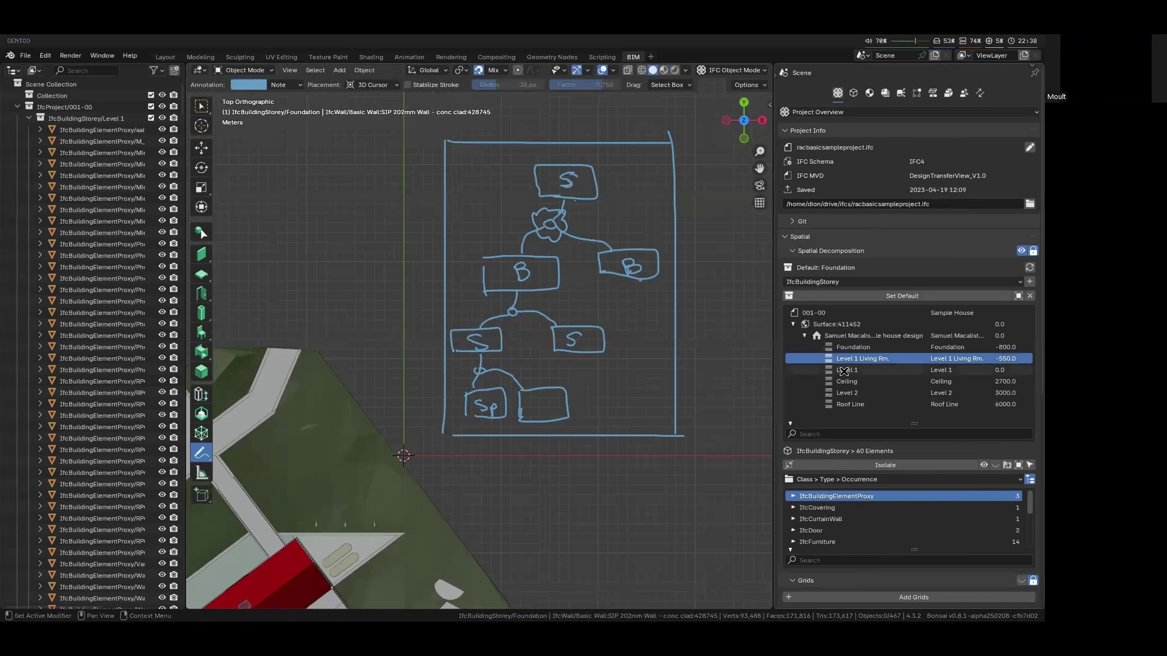
pyautogui.click(844, 381)
pyautogui.click(844, 393)
pyautogui.click(846, 404)
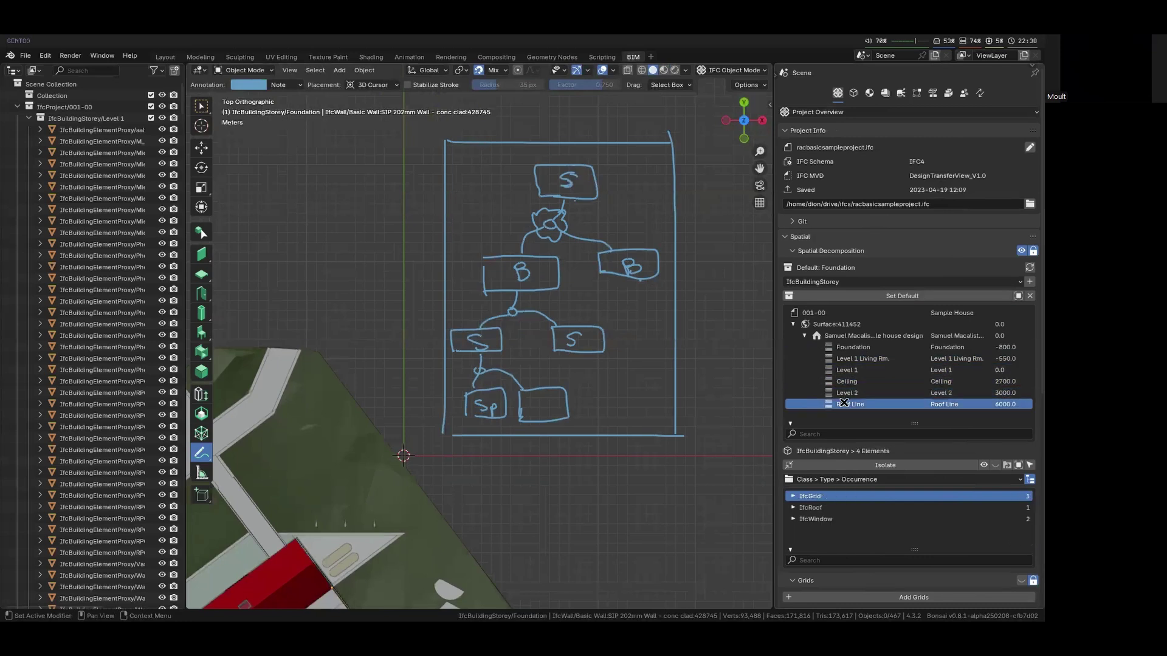
# Step back up through building and site to the project root listing 519 elements
pyautogui.click(846, 334)
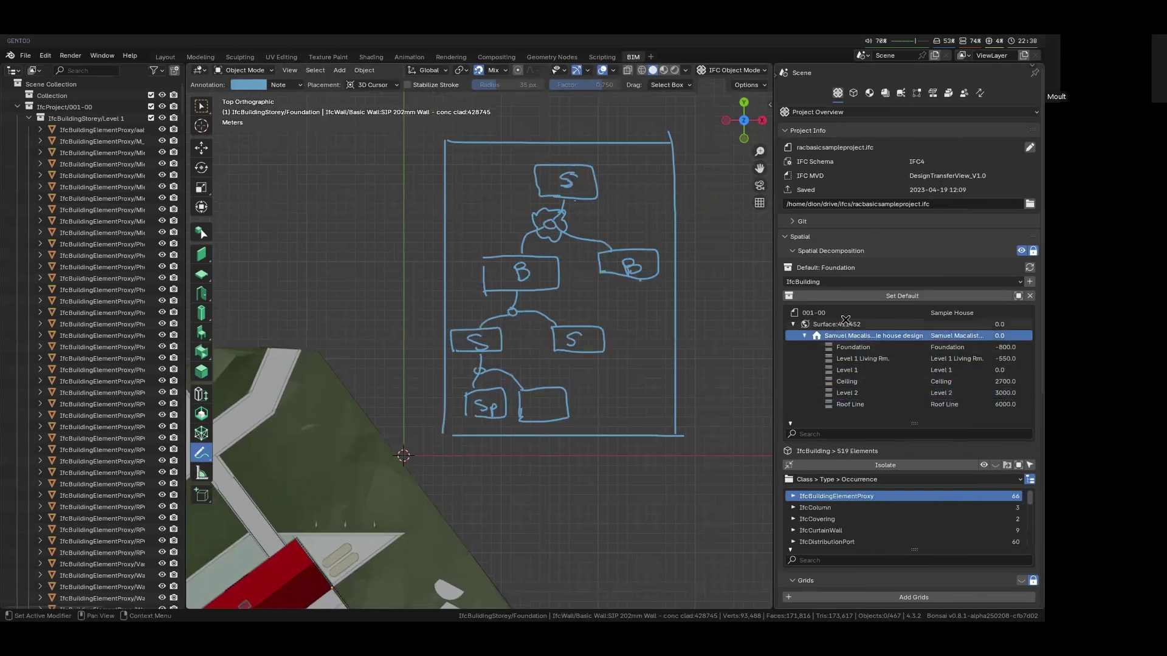
pyautogui.click(845, 323)
pyautogui.click(845, 312)
pyautogui.scroll(-2, 845, 316)
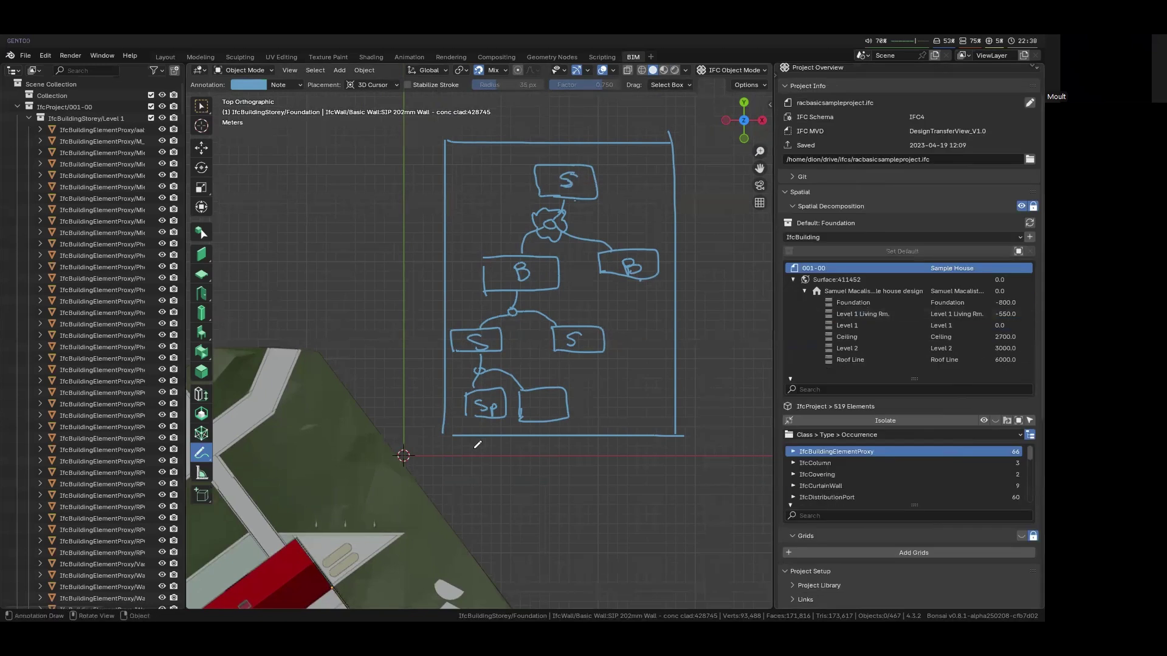
pyautogui.scroll(-3, 474, 448)
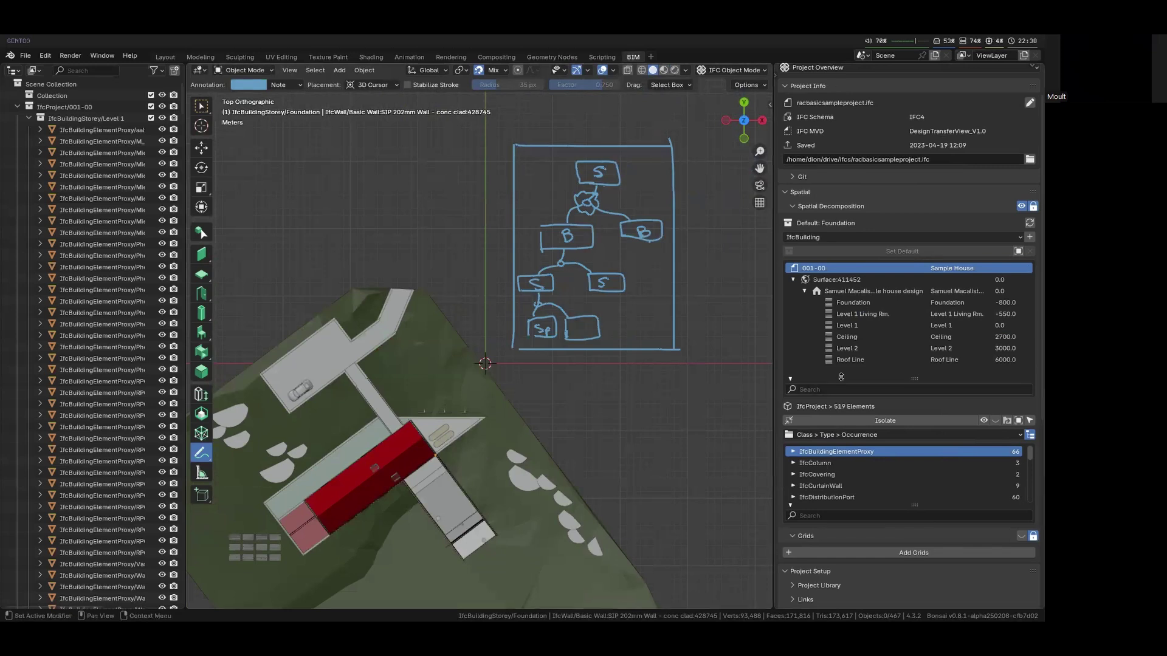
# Widen the spatial tree and make Foundation the active storey, listing its 37 elements
pyautogui.click(867, 280)
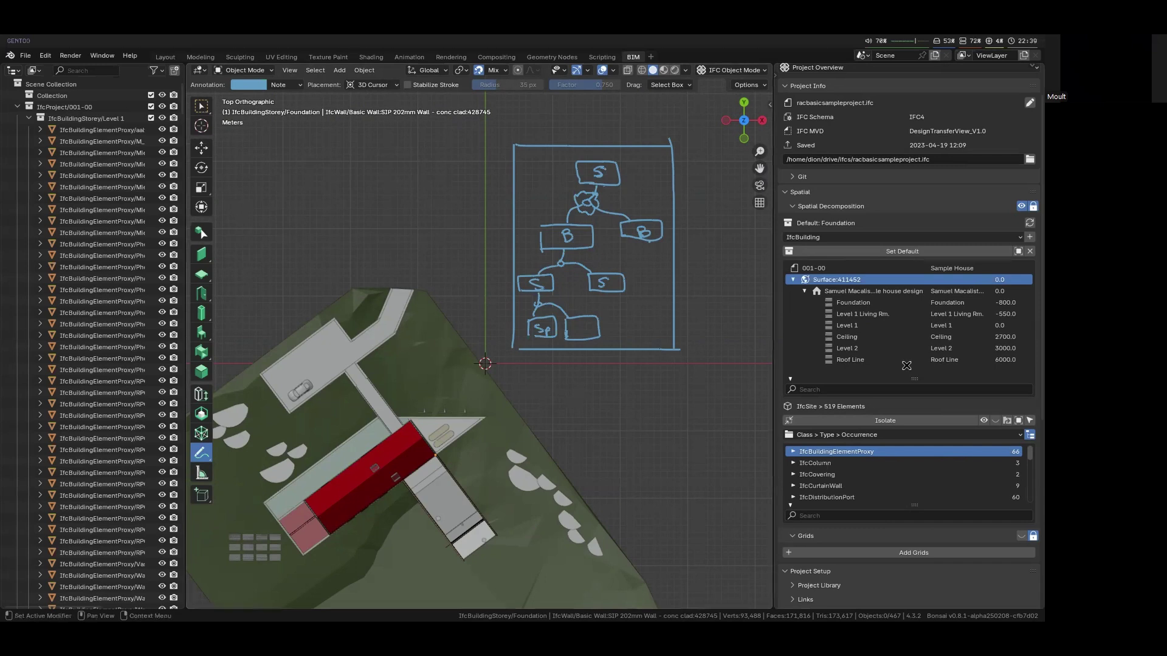
pyautogui.moveTo(773, 287); pyautogui.dragTo(628, 283)
pyautogui.click(874, 293)
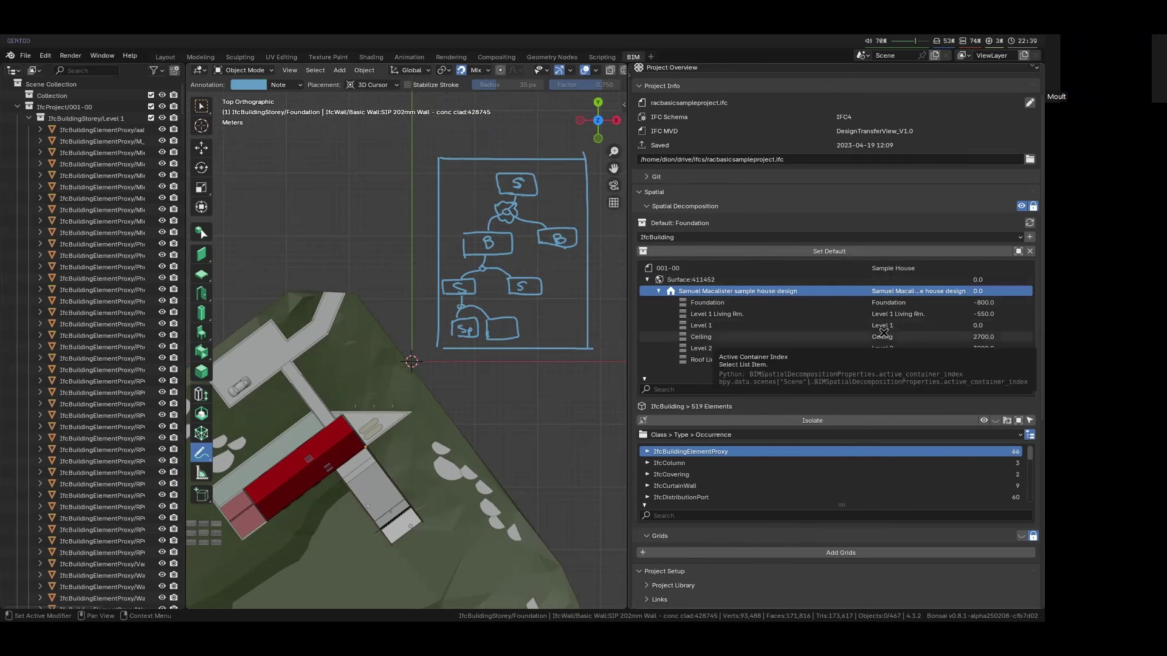
pyautogui.click(723, 302)
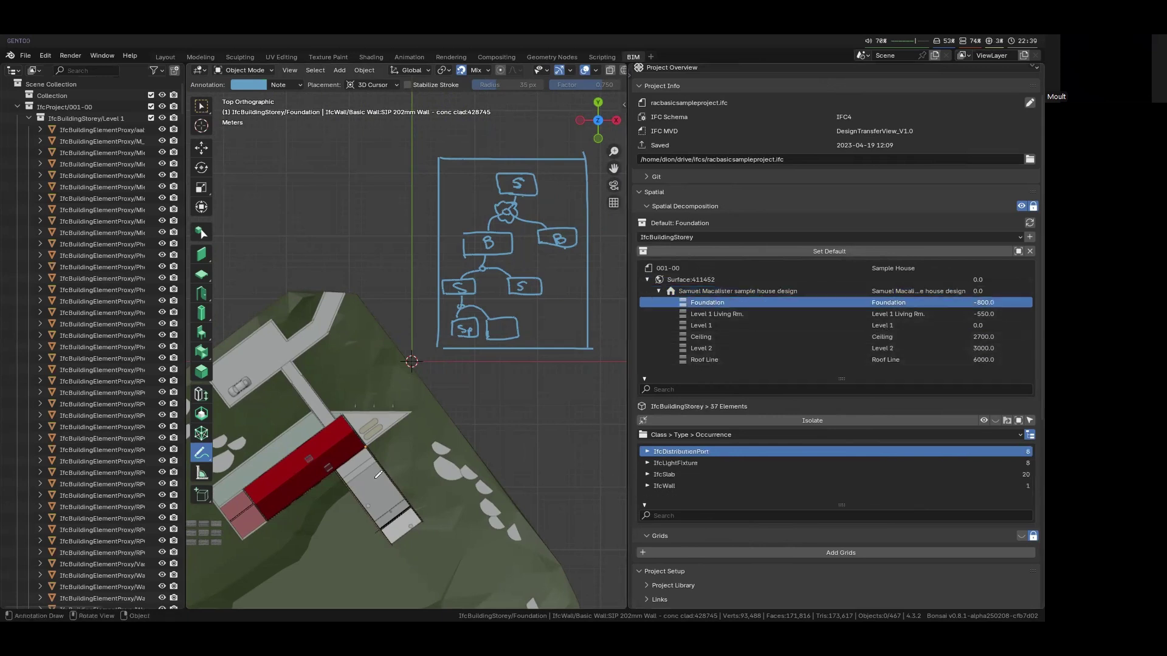
# Orbit from Top Orthographic into a perspective view of the house and floating sketch
pyautogui.moveTo(378, 474); pyautogui.dragTo(412, 409, button='middle')
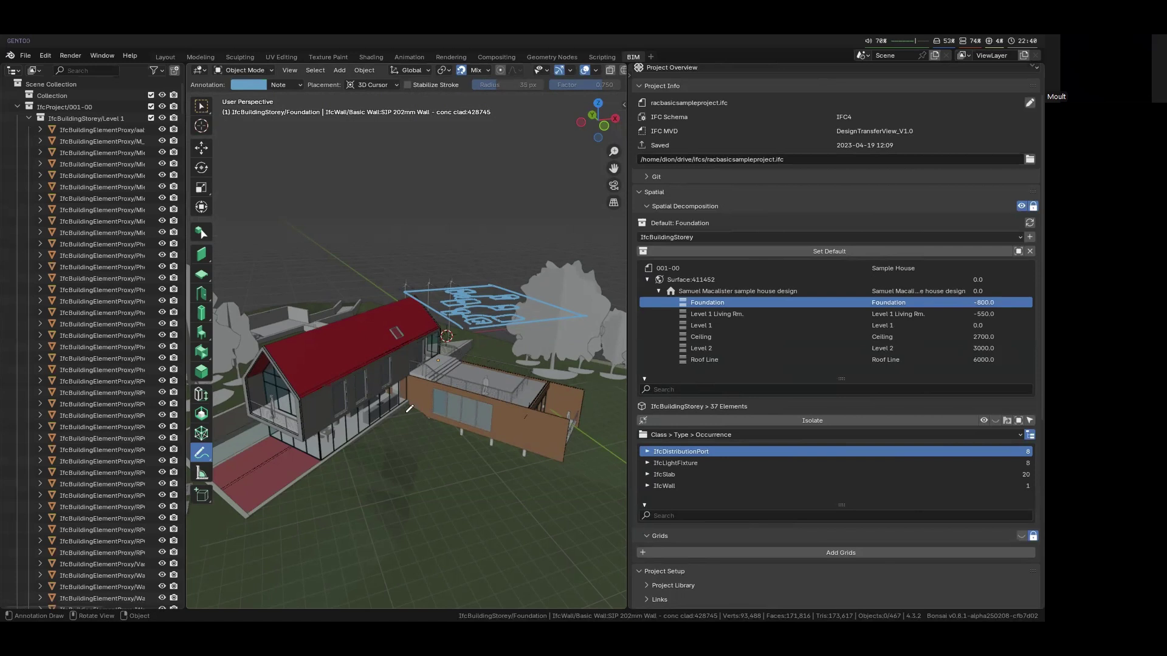
# Select the site and return to a zoomed top-down view centred on the sketch
pyautogui.click(733, 280)
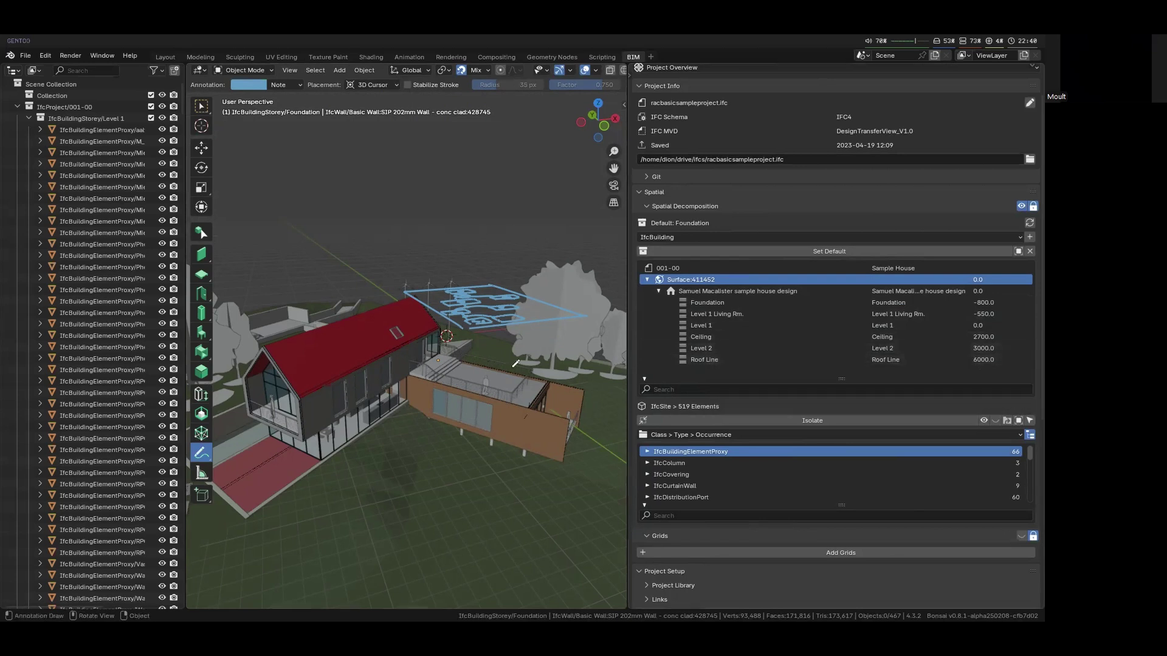
pyautogui.press('KP_7')
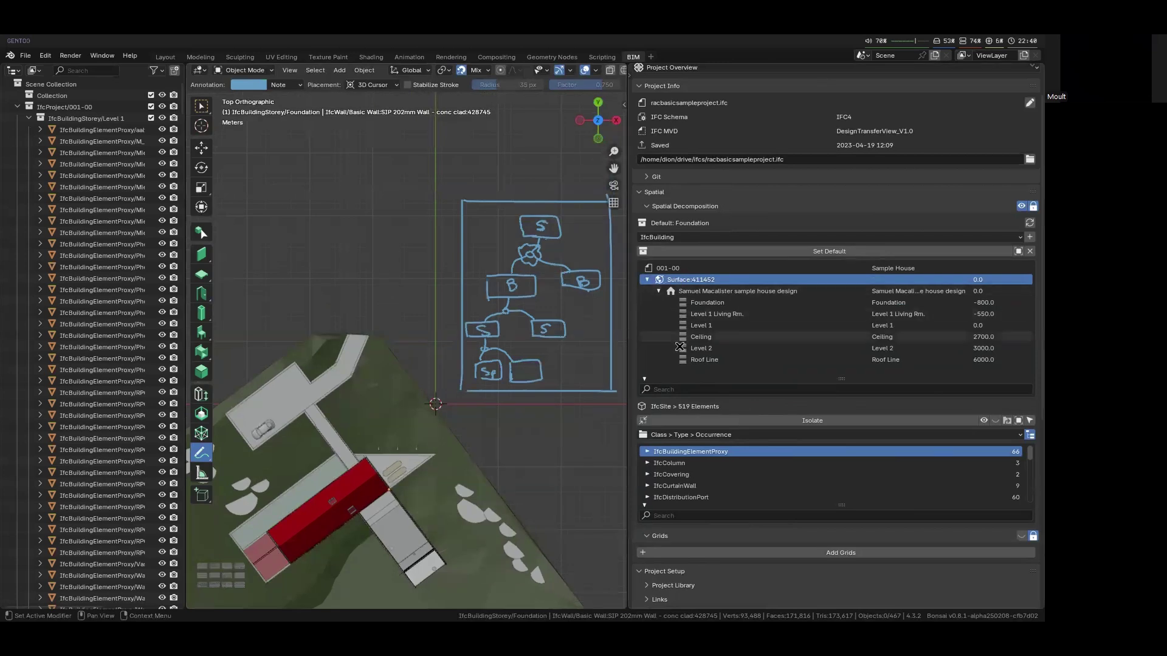
pyautogui.scroll(1, 582, 367)
pyautogui.scroll(1, 581, 368)
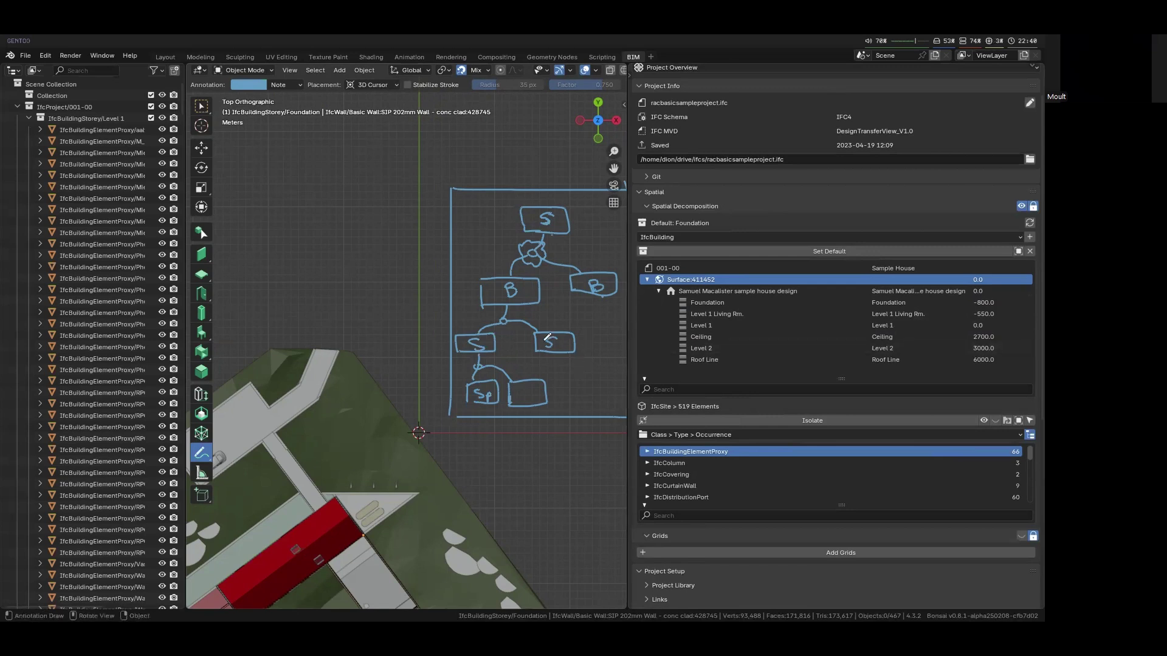
pyautogui.keyDown('shift'); pyautogui.moveTo(547, 338); pyautogui.dragTo(474, 364, button='middle'); pyautogui.keyUp('shift')
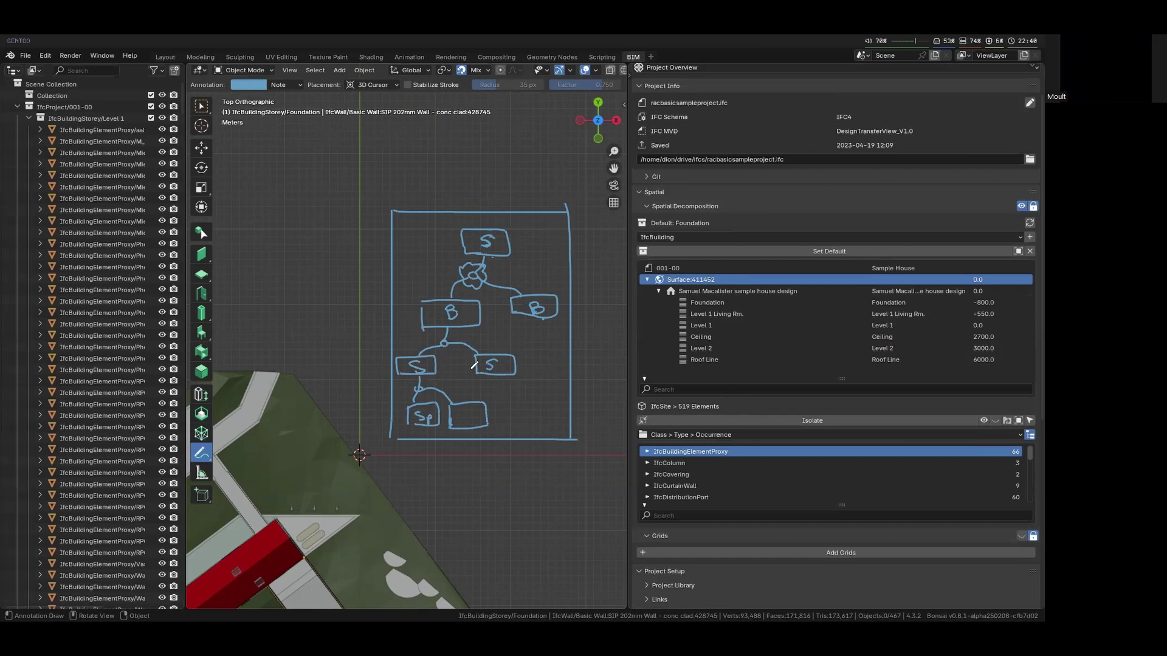
# Make Ceiling the active storey with its 11 elements, then bring up the Bonsai documentation
pyautogui.click(762, 358)
pyautogui.click(738, 338)
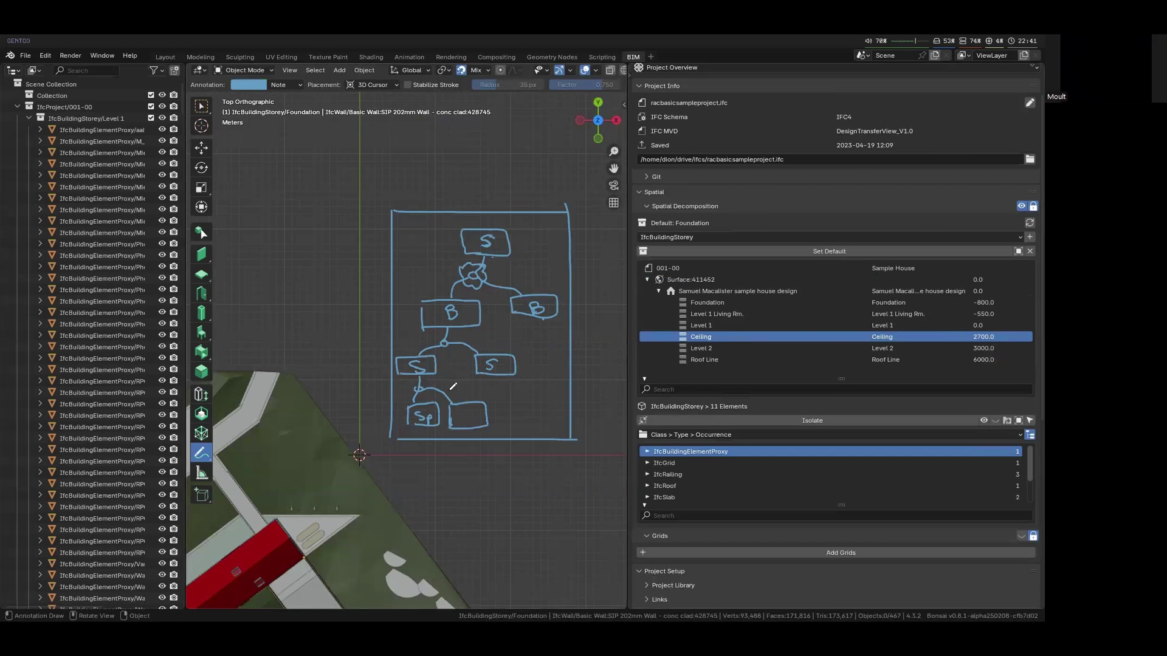
pyautogui.press('super+2')
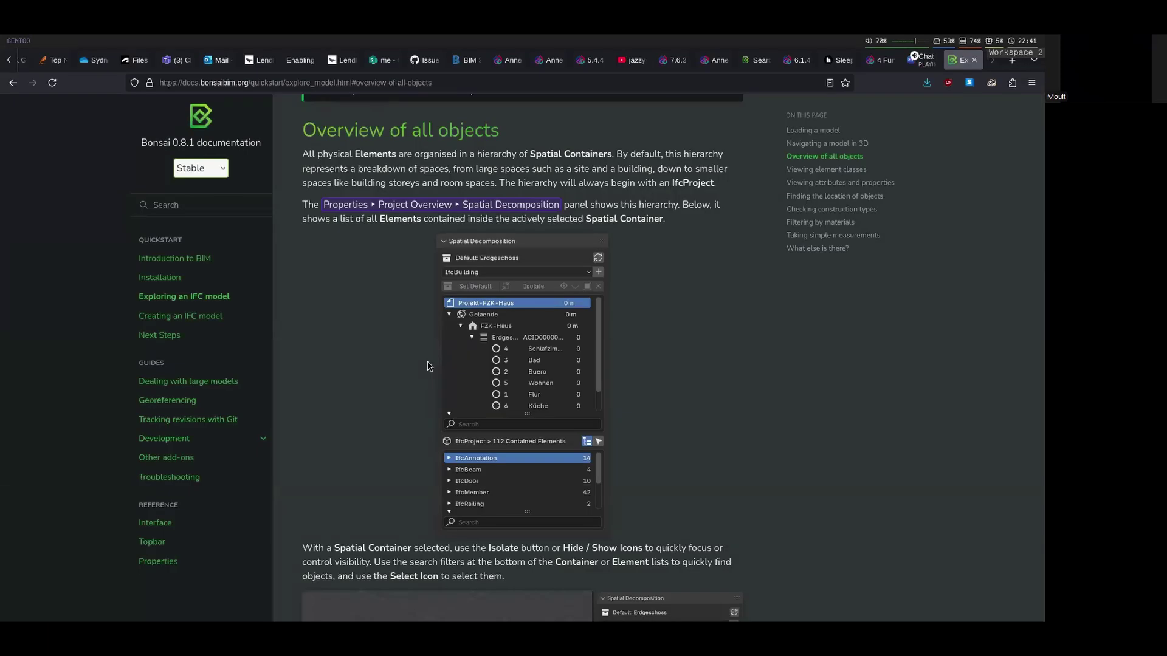
# Return to the Blender window showing the framed hierarchy sketch
pyautogui.press('super+4')
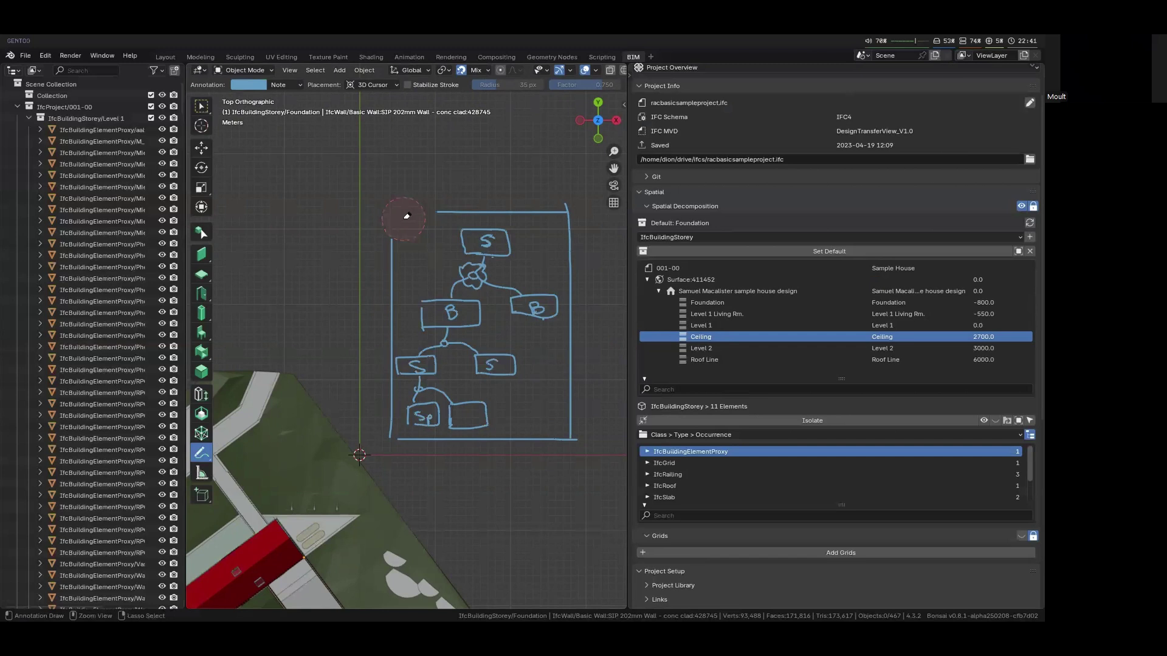
# Orbit to perspective, make Foundation active and isolate its elements
pyautogui.scroll(-4, 407, 337)
pyautogui.moveTo(418, 344); pyautogui.dragTo(487, 316, button='middle')
pyautogui.click(783, 304)
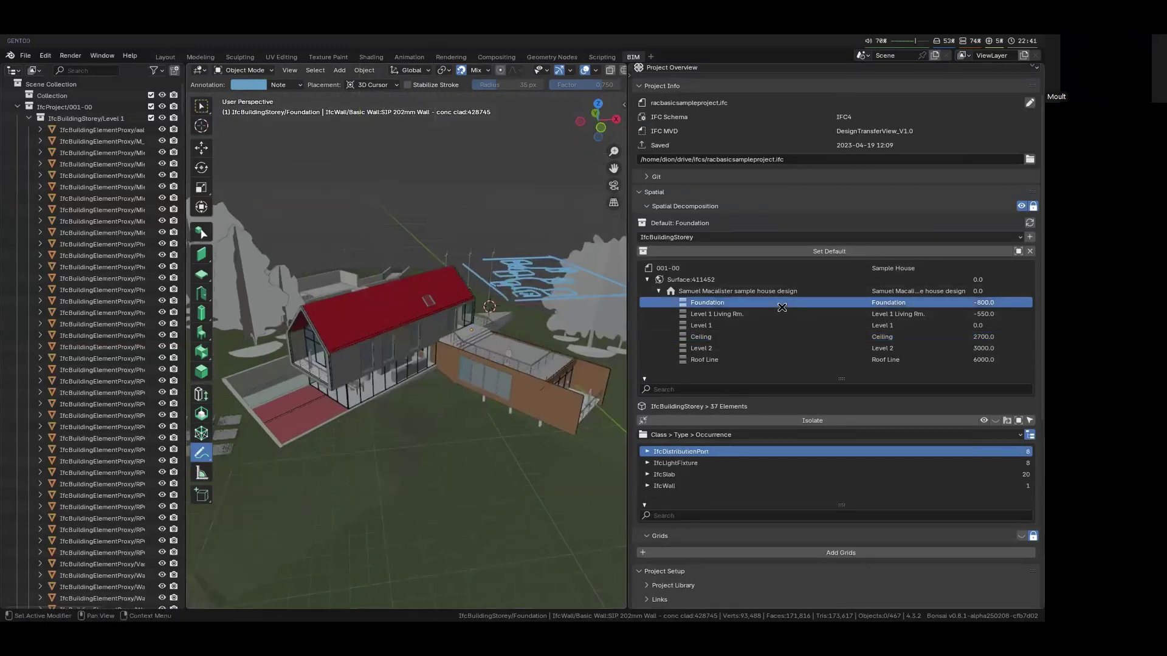
pyautogui.click(775, 419)
# Orbit around the isolated piles, briefly selecting Level 1 Living Rm. before reselecting Foundation
pyautogui.moveTo(513, 379)
pyautogui.mouseDown(button='middle')
pyautogui.moveTo(480, 329)
pyautogui.moveTo(482, 346)
pyautogui.moveTo(483, 323)
pyautogui.mouseUp(button='middle')
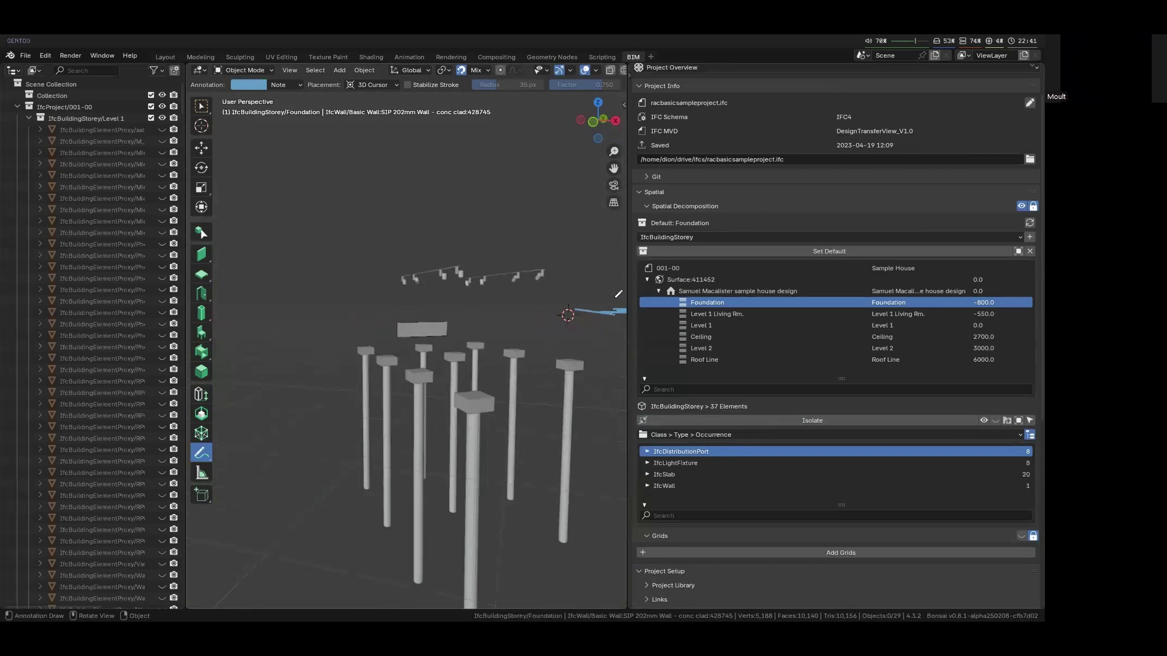
pyautogui.click(748, 324)
pyautogui.click(747, 303)
pyautogui.scroll(-5, 526, 382)
pyautogui.moveTo(527, 382); pyautogui.dragTo(508, 425, button='middle')
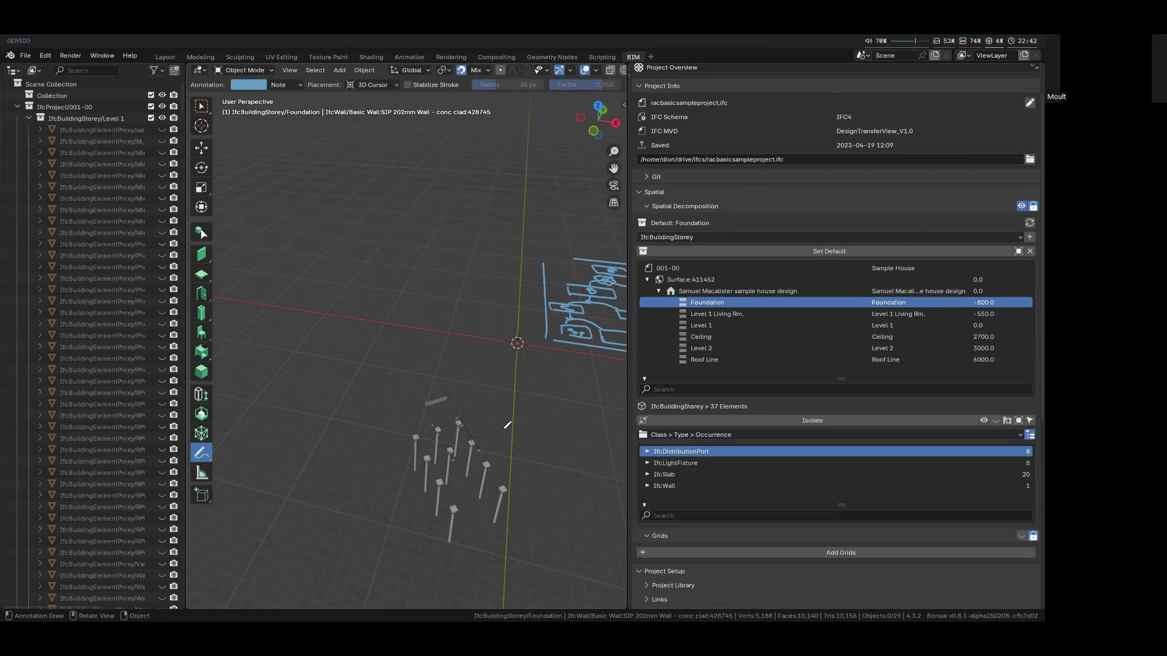
# Reframe the piles and sketch in perspective and narrow the properties area
pyautogui.press('KP_7')
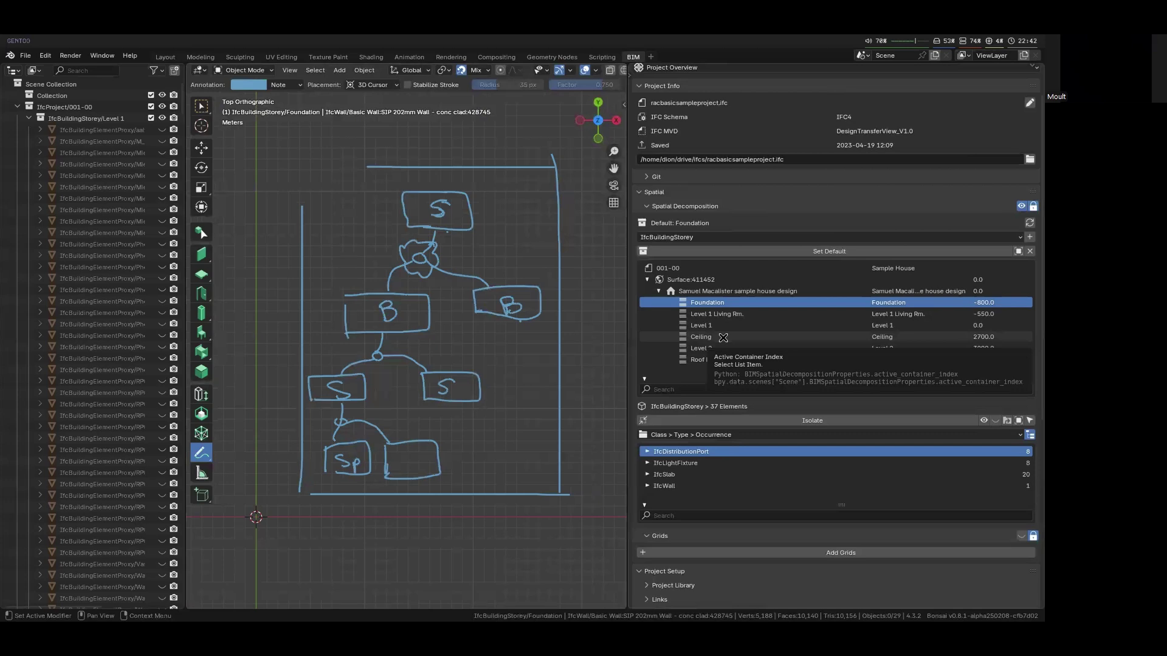
pyautogui.scroll(-4, 406, 326)
pyautogui.keyDown('shift'); pyautogui.moveTo(389, 401); pyautogui.dragTo(460, 256, button='middle'); pyautogui.keyUp('shift')
pyautogui.scroll(4, 373, 418)
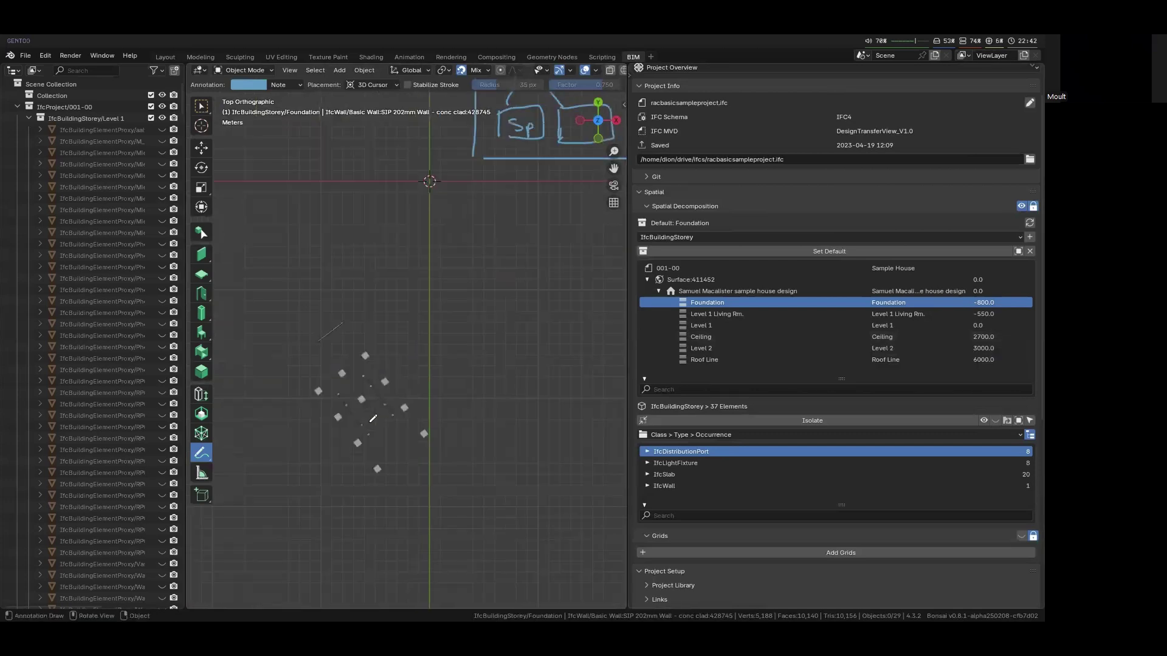
pyautogui.moveTo(373, 418); pyautogui.dragTo(471, 426, button='middle')
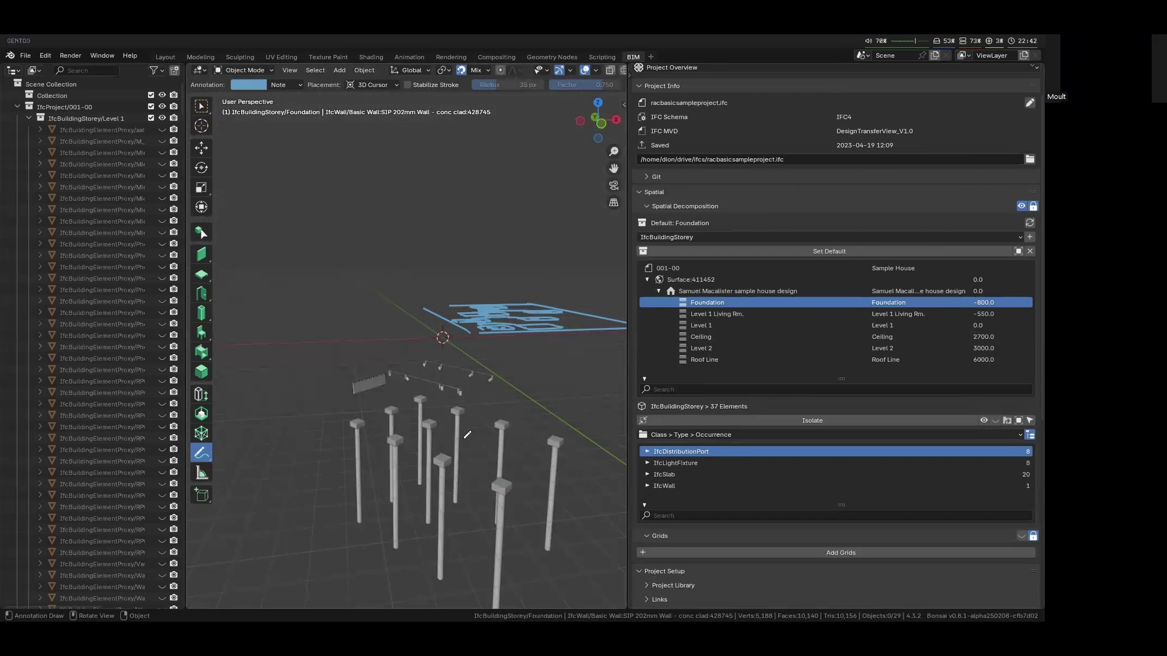
pyautogui.moveTo(467, 435); pyautogui.dragTo(503, 381, button='middle')
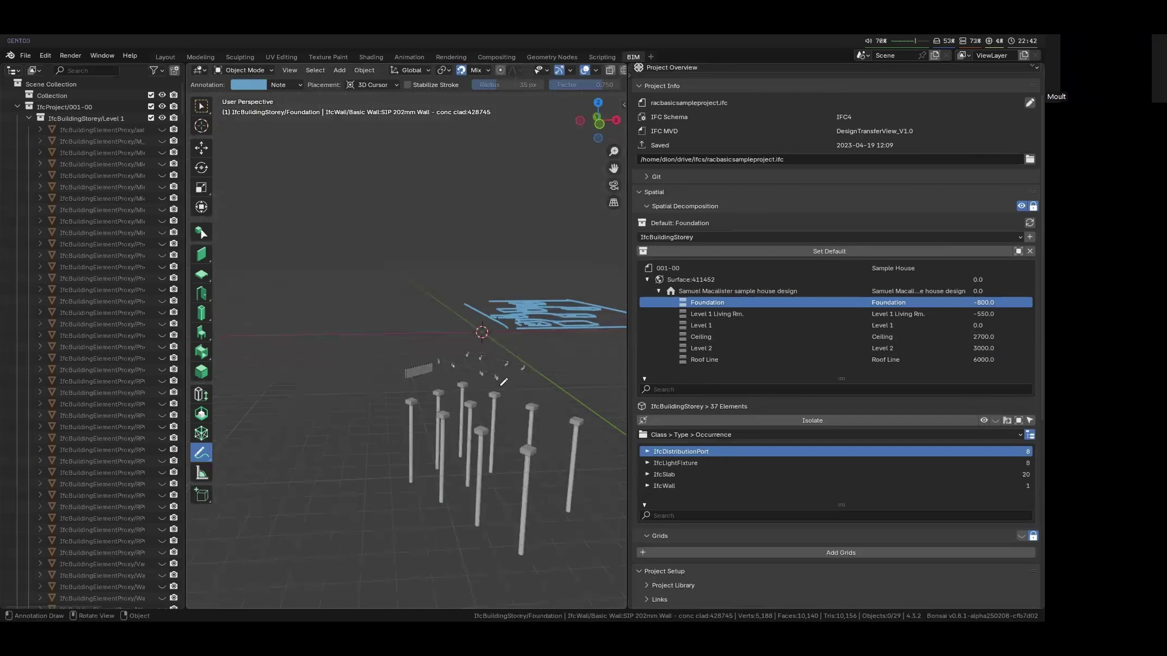
pyautogui.moveTo(629, 351); pyautogui.dragTo(696, 352)
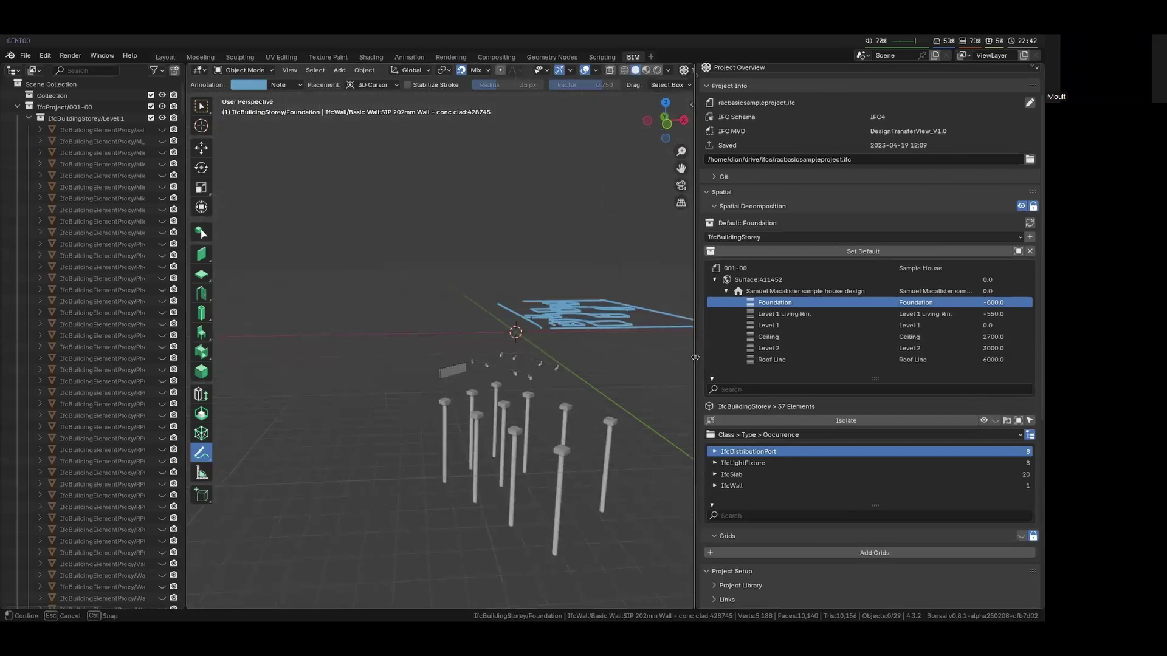
# Isolate the Level 1 Living Rm. storey, then the Level 1 storey, orbiting to inspect each
pyautogui.click(830, 313)
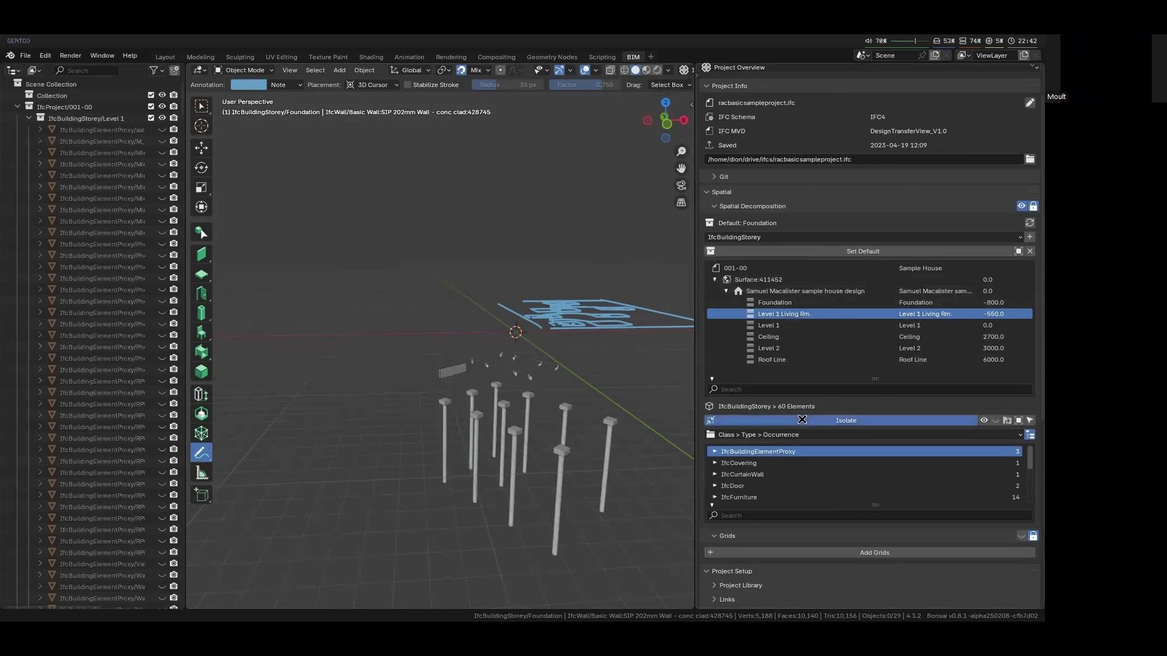
pyautogui.click(846, 420)
pyautogui.moveTo(620, 390); pyautogui.dragTo(565, 340, button='middle')
pyautogui.click(790, 325)
pyautogui.click(789, 415)
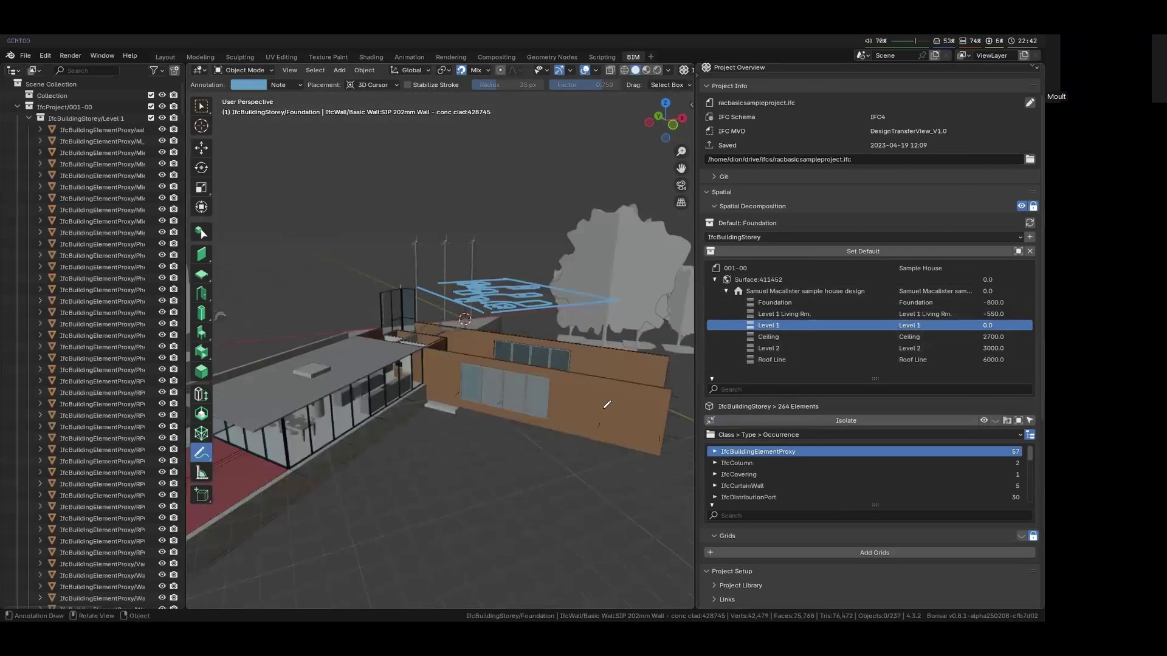
pyautogui.moveTo(608, 407); pyautogui.dragTo(564, 385, button='middle')
# Isolate the Ceiling, Level 2 and Roof Line storeys, ending on the red roof
pyautogui.click(785, 336)
pyautogui.click(758, 419)
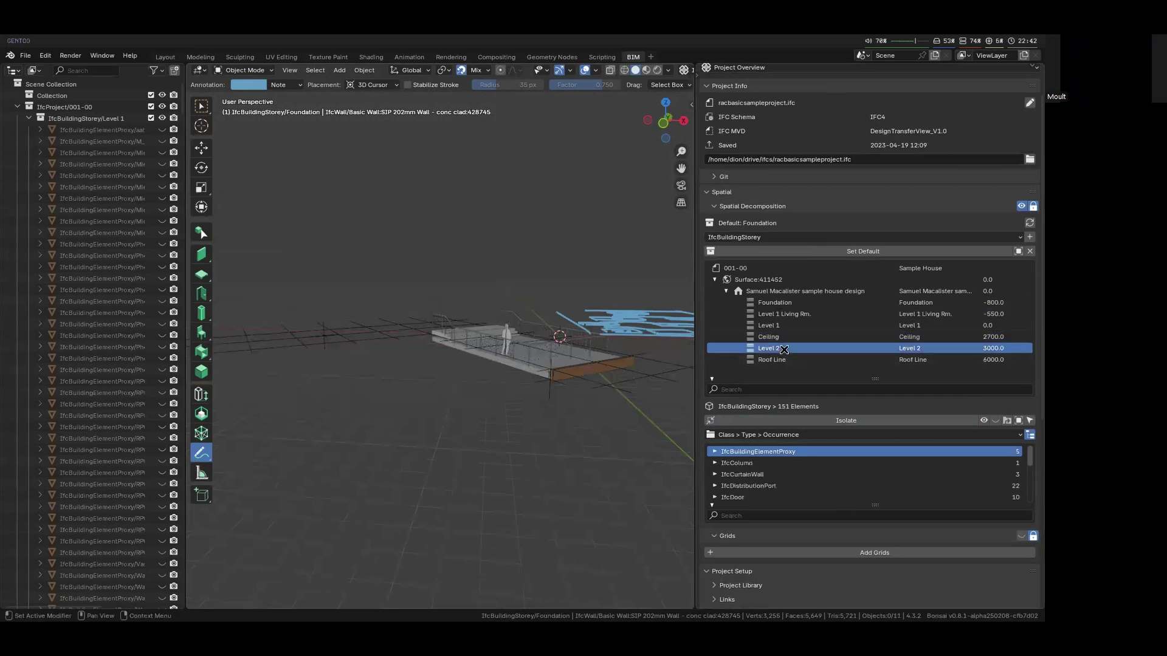
pyautogui.click(765, 420)
pyautogui.moveTo(573, 372); pyautogui.dragTo(614, 433, button='middle')
pyautogui.click(772, 360)
pyautogui.click(786, 420)
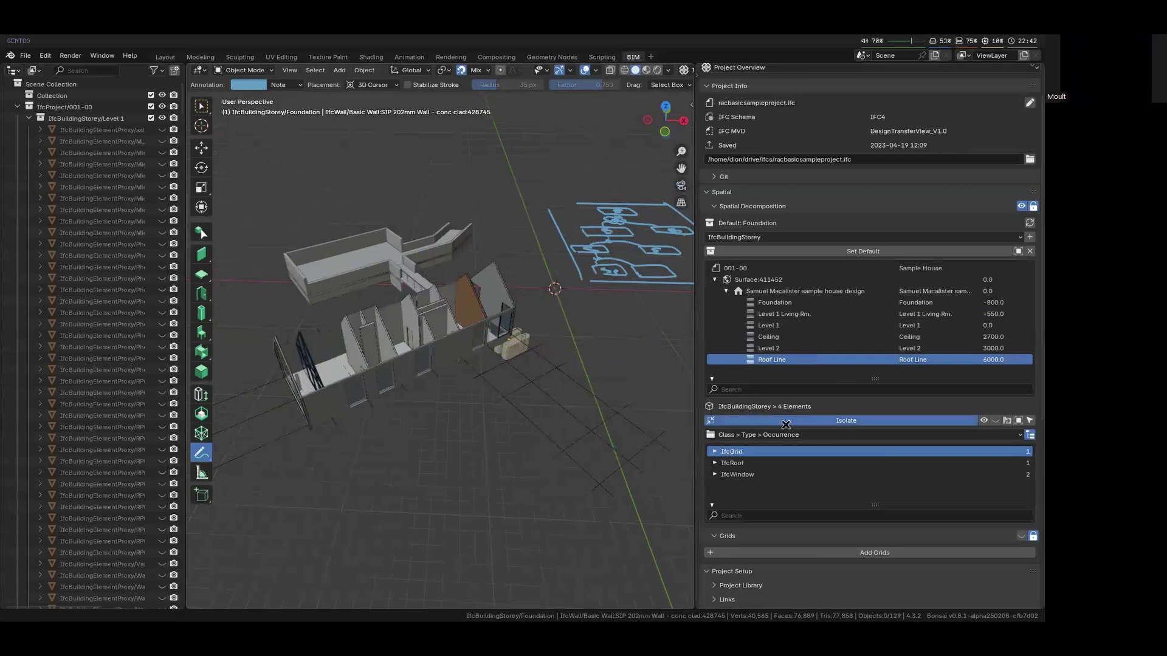
pyautogui.moveTo(644, 307)
pyautogui.mouseDown(button='middle')
pyautogui.moveTo(474, 349)
pyautogui.moveTo(496, 335)
pyautogui.mouseUp(button='middle')
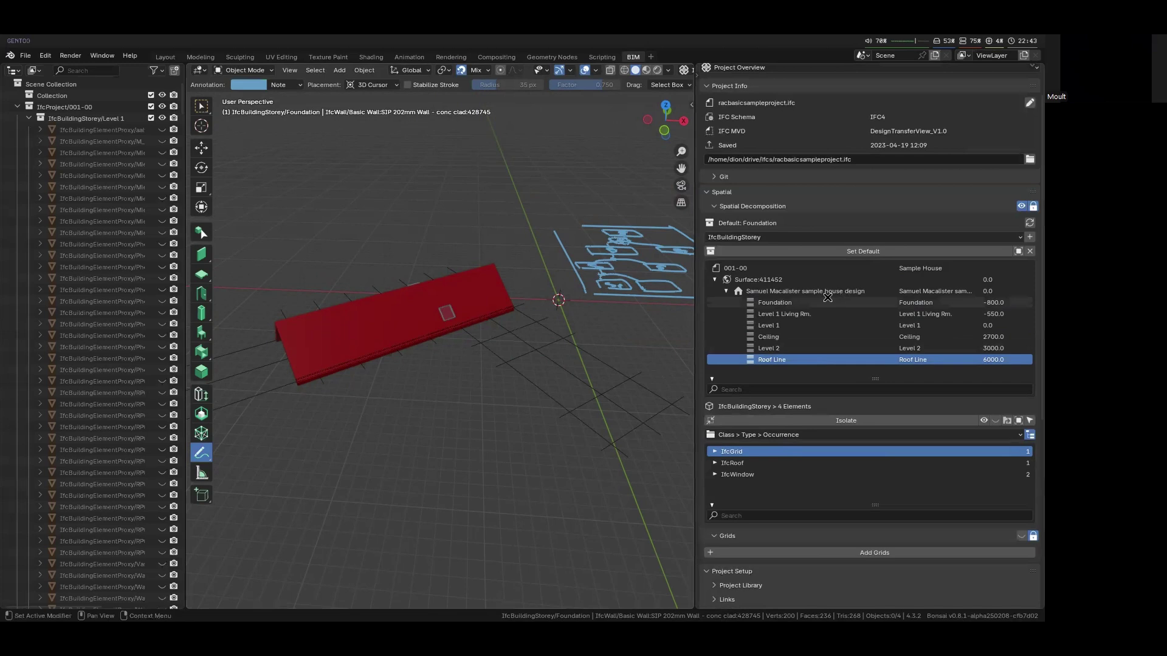
# Make the Foundation storey active again and orbit the view toward the sketch
pyautogui.click(775, 302)
pyautogui.moveTo(547, 340)
pyautogui.mouseDown(button='middle')
pyautogui.moveTo(572, 350)
pyautogui.moveTo(583, 304)
pyautogui.moveTo(529, 281)
pyautogui.moveTo(547, 242)
pyautogui.mouseUp(button='middle')
pyautogui.scroll(3, 517, 365)
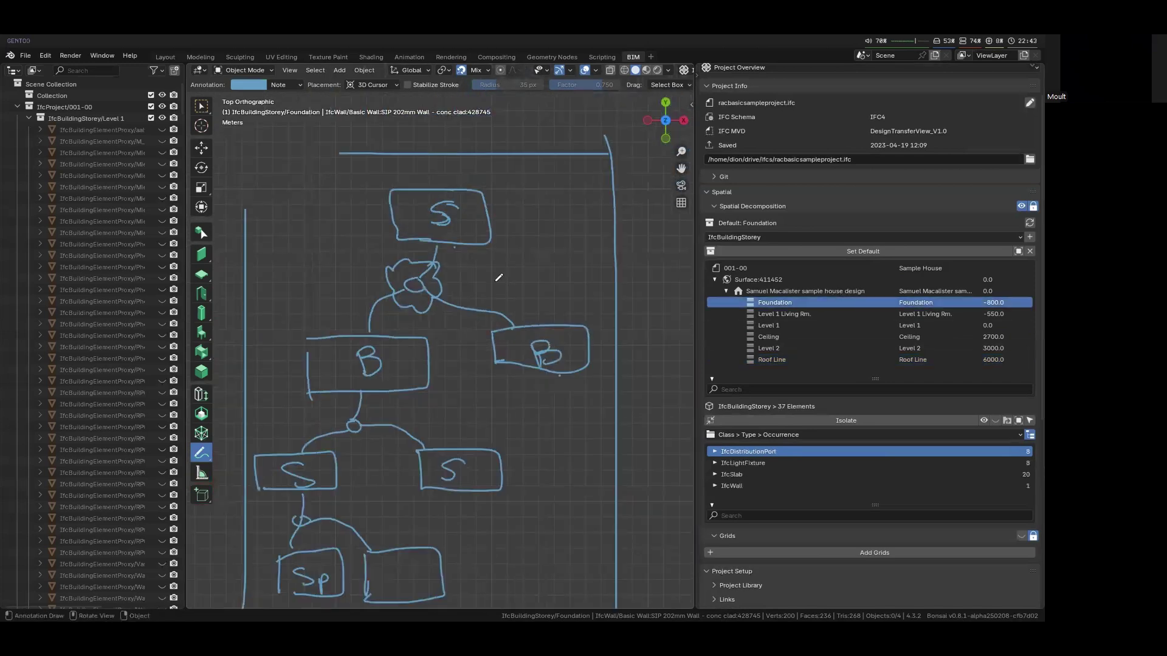
# Check the Bonsai documentation, then retrace the outline of the top S box
pyautogui.hotkey('alt', '3')
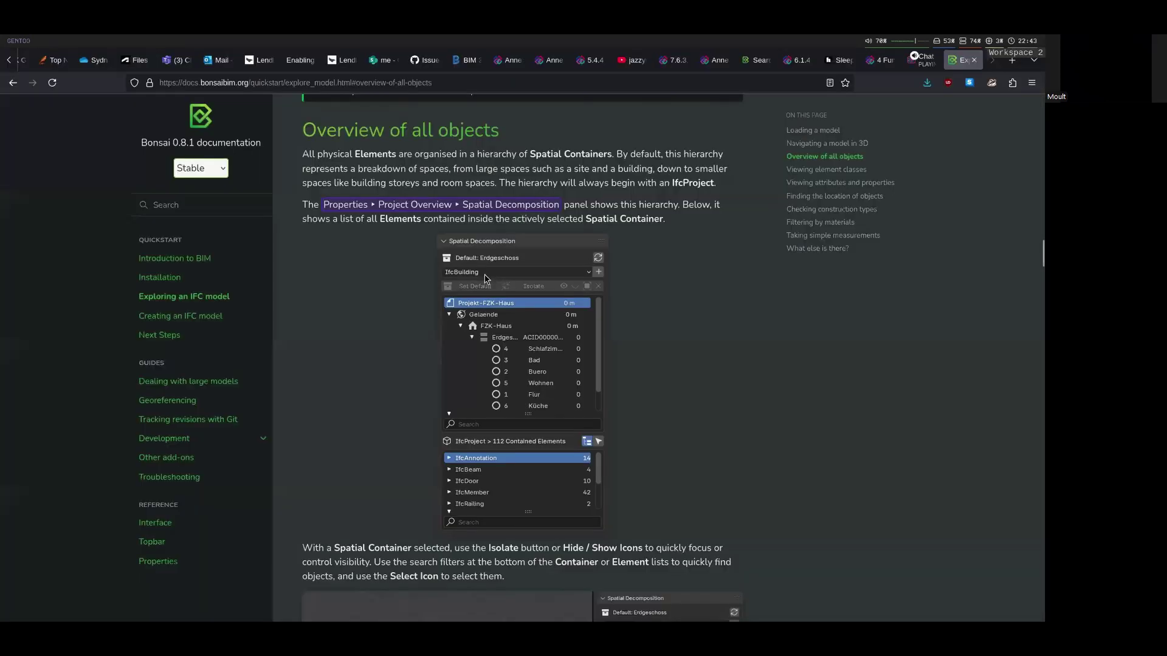
pyautogui.hotkey('alt', '4')
pyautogui.moveTo(519, 265)
pyautogui.keyDown('shift'); pyautogui.mouseDown(button='middle')
pyautogui.moveTo(528, 198)
pyautogui.moveTo(469, 172)
pyautogui.mouseUp(button='middle'); pyautogui.keyUp('shift')
pyautogui.moveTo(433, 152)
pyautogui.mouseDown()
pyautogui.moveTo(436, 200)
pyautogui.moveTo(529, 205)
pyautogui.moveTo(532, 151)
pyautogui.moveTo(442, 149)
pyautogui.mouseUp()
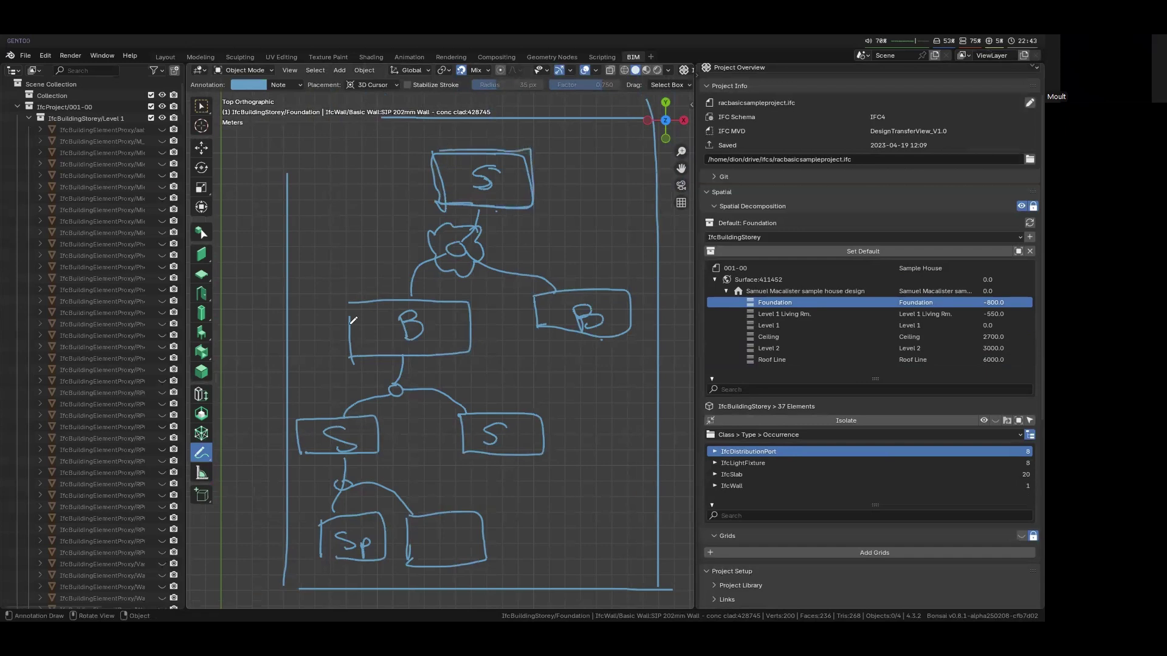
pyautogui.scroll(-2, 471, 304)
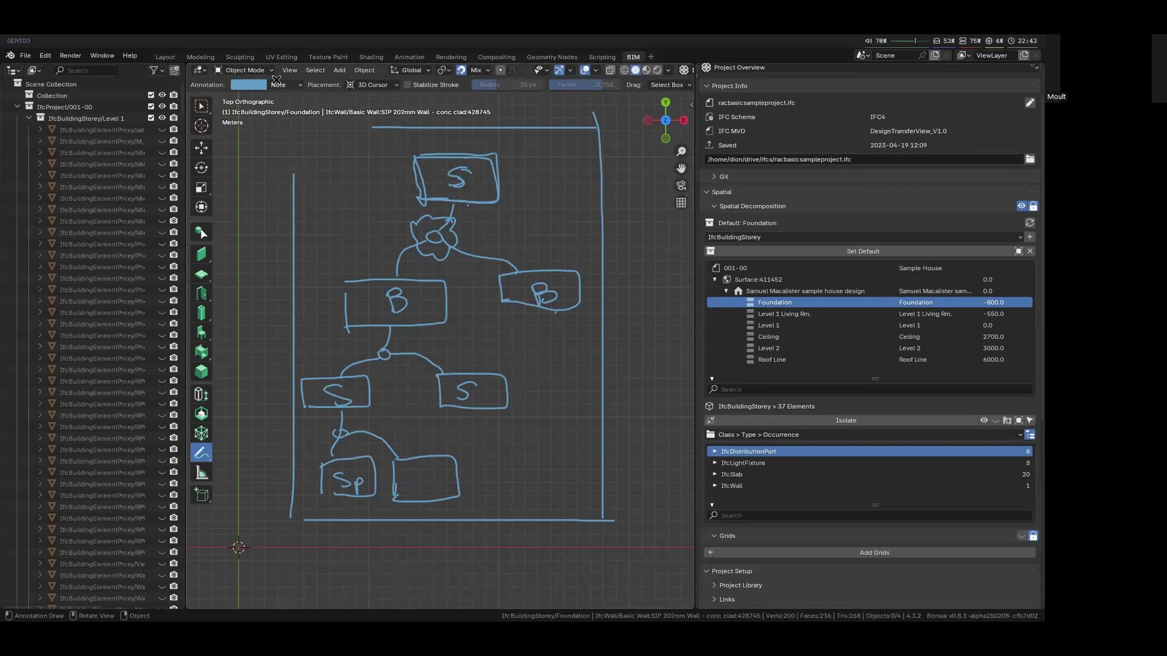
# Add annotation layer Note.001 and set its stroke colour to red
pyautogui.click(278, 85)
pyautogui.click(358, 119)
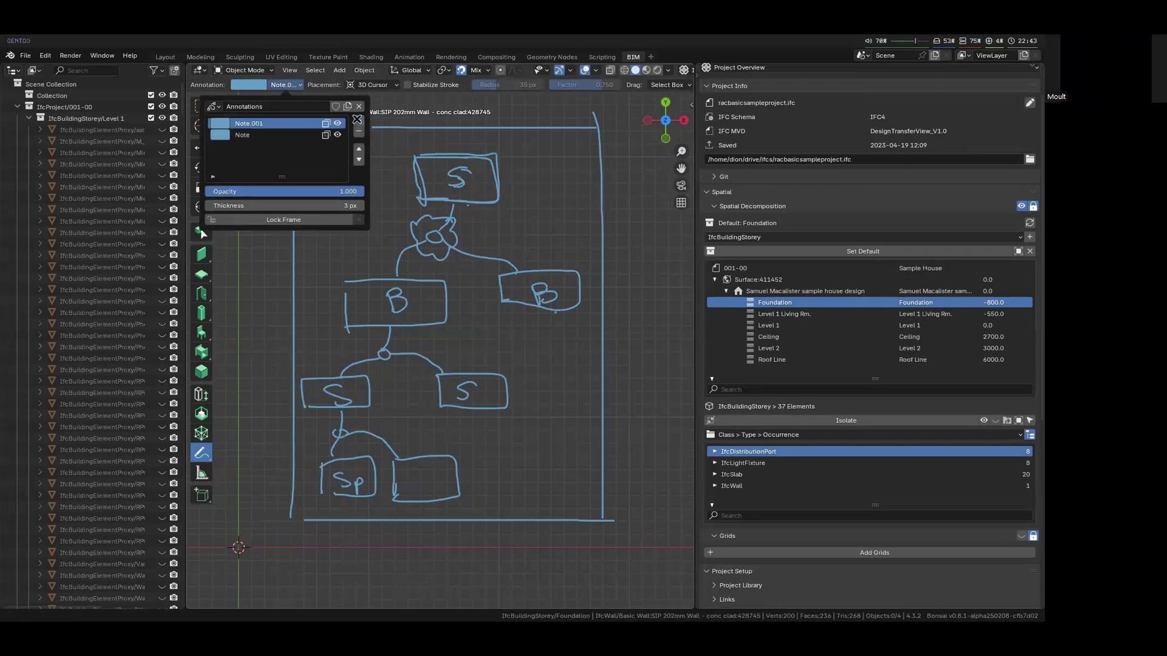
pyautogui.click(220, 123)
pyautogui.click(254, 185)
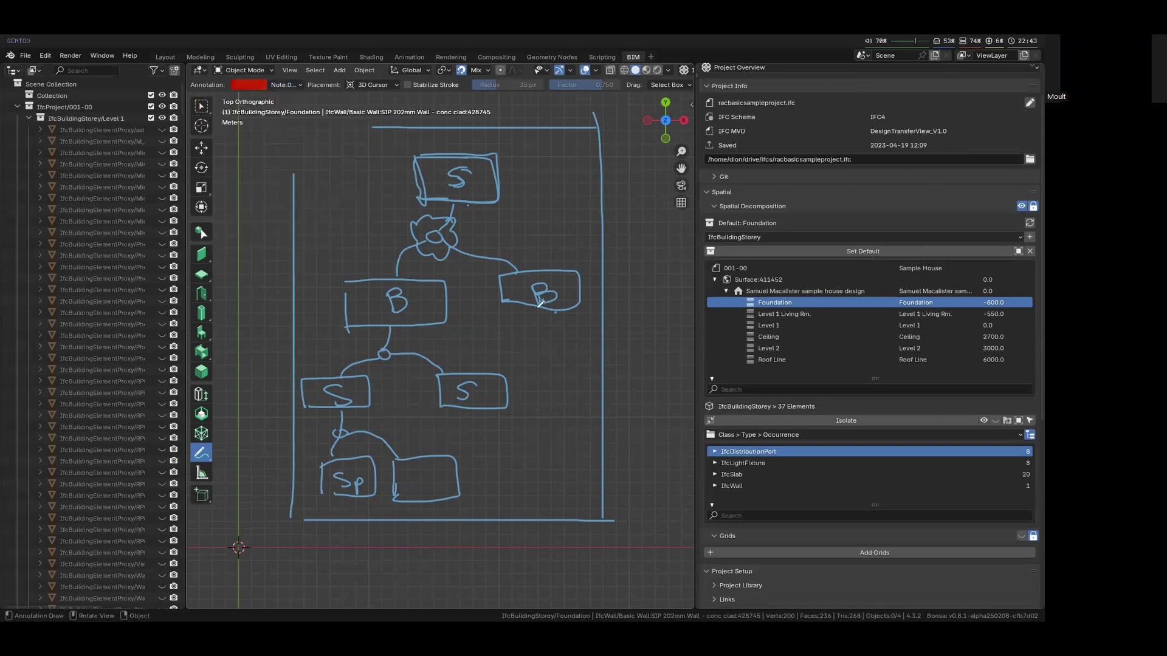
# Draw the red W box and connect it to the right-hand B box
pyautogui.scroll(2, 540, 304)
pyautogui.keyDown('shift'); pyautogui.moveTo(539, 304); pyautogui.dragTo(402, 267, button='middle'); pyautogui.keyUp('shift')
pyautogui.moveTo(492, 324)
pyautogui.mouseDown()
pyautogui.moveTo(550, 322)
pyautogui.moveTo(564, 356)
pyautogui.moveTo(494, 354)
pyautogui.moveTo(541, 330)
pyautogui.mouseUp()
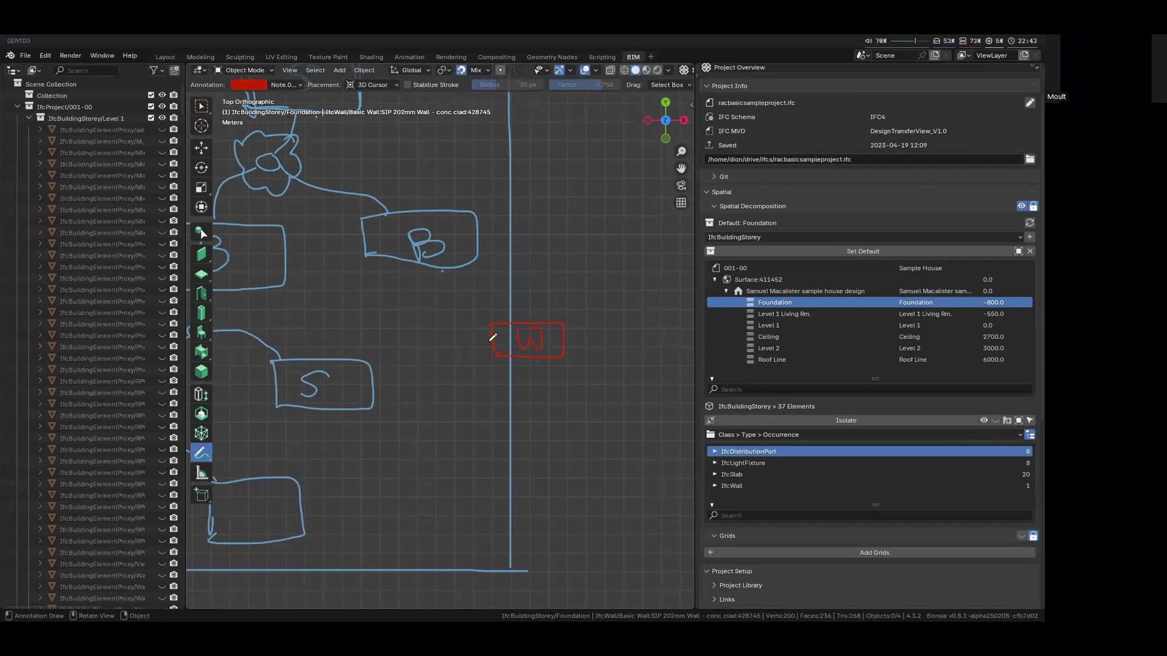
pyautogui.moveTo(463, 336)
pyautogui.mouseDown()
pyautogui.moveTo(431, 338)
pyautogui.moveTo(431, 265)
pyautogui.mouseUp()
pyautogui.scroll(-1, 445, 342)
pyautogui.scroll(-1, 447, 344)
pyautogui.scroll(1, 410, 379)
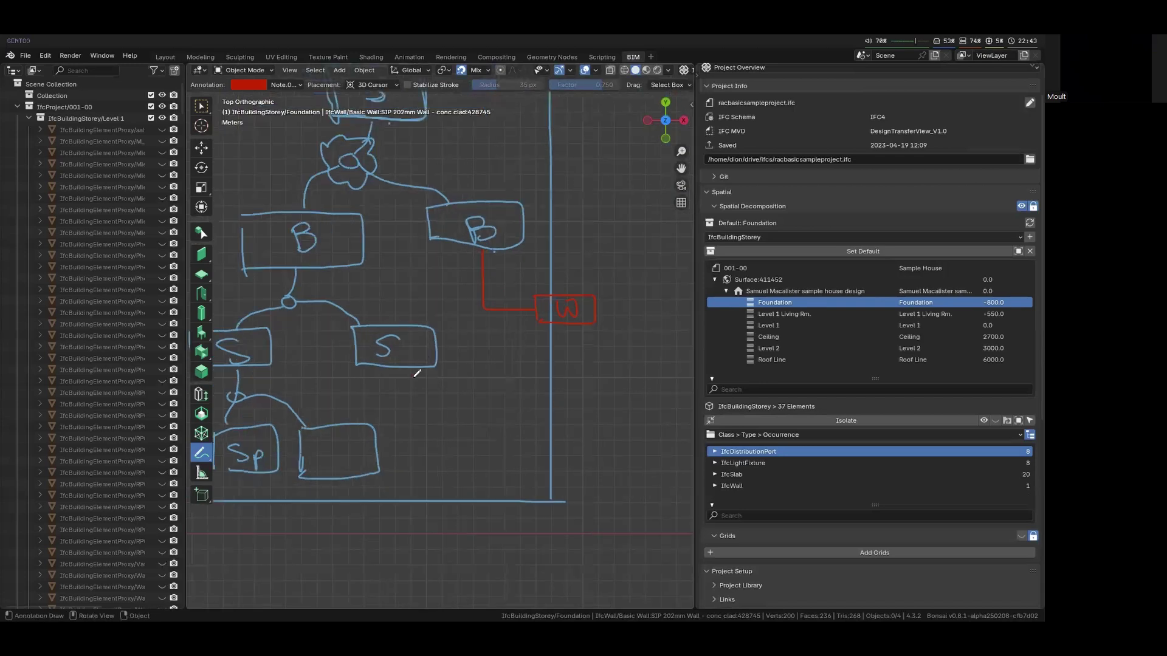
# Draw the red P box off the right S box and circle both connector corners
pyautogui.moveTo(416, 374)
pyautogui.mouseDown()
pyautogui.moveTo(418, 411)
pyautogui.moveTo(455, 401)
pyautogui.moveTo(455, 430)
pyautogui.moveTo(458, 397)
pyautogui.moveTo(519, 404)
pyautogui.moveTo(499, 433)
pyautogui.moveTo(463, 432)
pyautogui.moveTo(481, 415)
pyautogui.mouseUp()
pyautogui.scroll(-2, 481, 416)
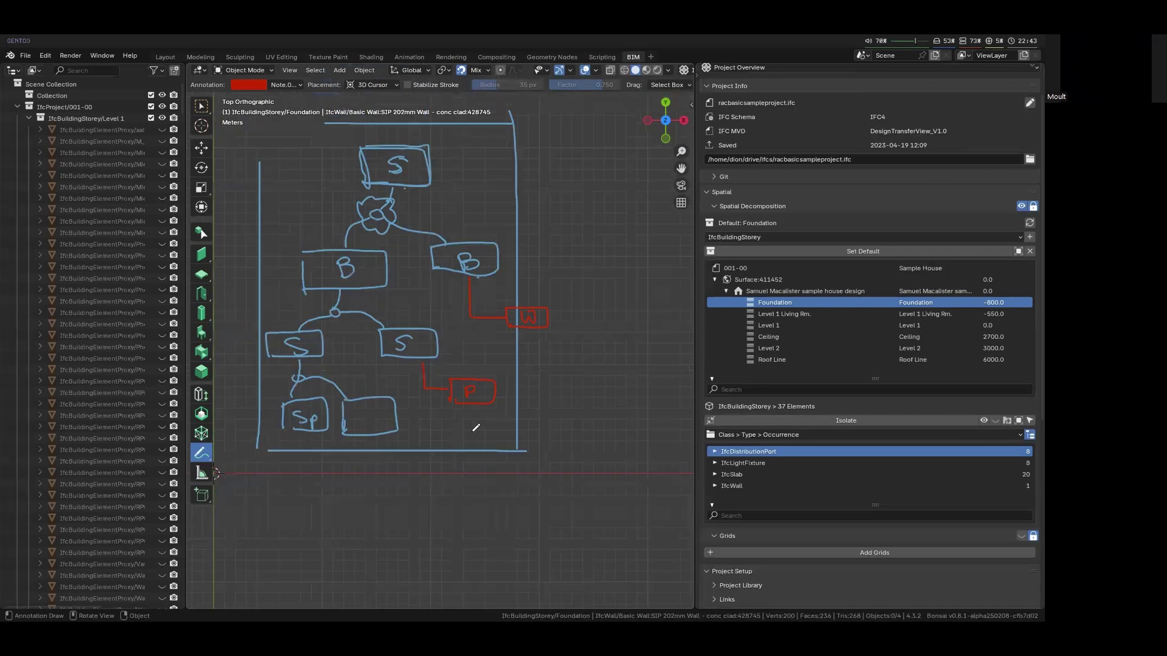
pyautogui.keyDown('shift'); pyautogui.moveTo(492, 321); pyautogui.dragTo(518, 375, button='middle'); pyautogui.keyUp('shift')
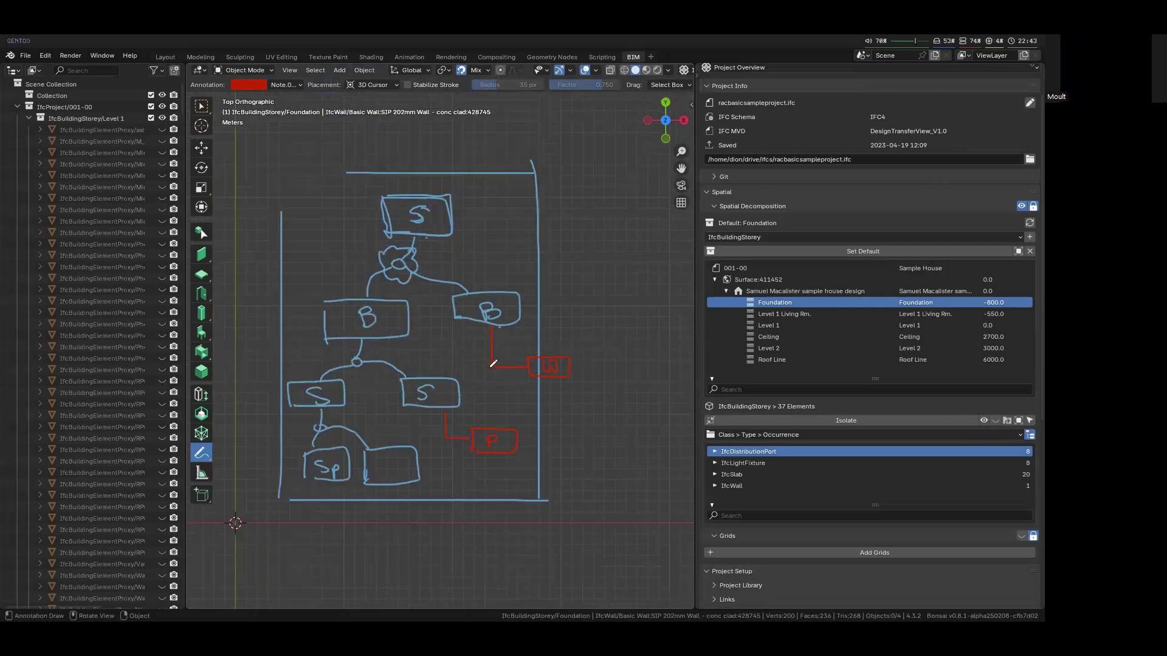
pyautogui.moveTo(494, 365); pyautogui.dragTo(490, 365)
pyautogui.moveTo(446, 434); pyautogui.dragTo(455, 433)
pyautogui.press('w')
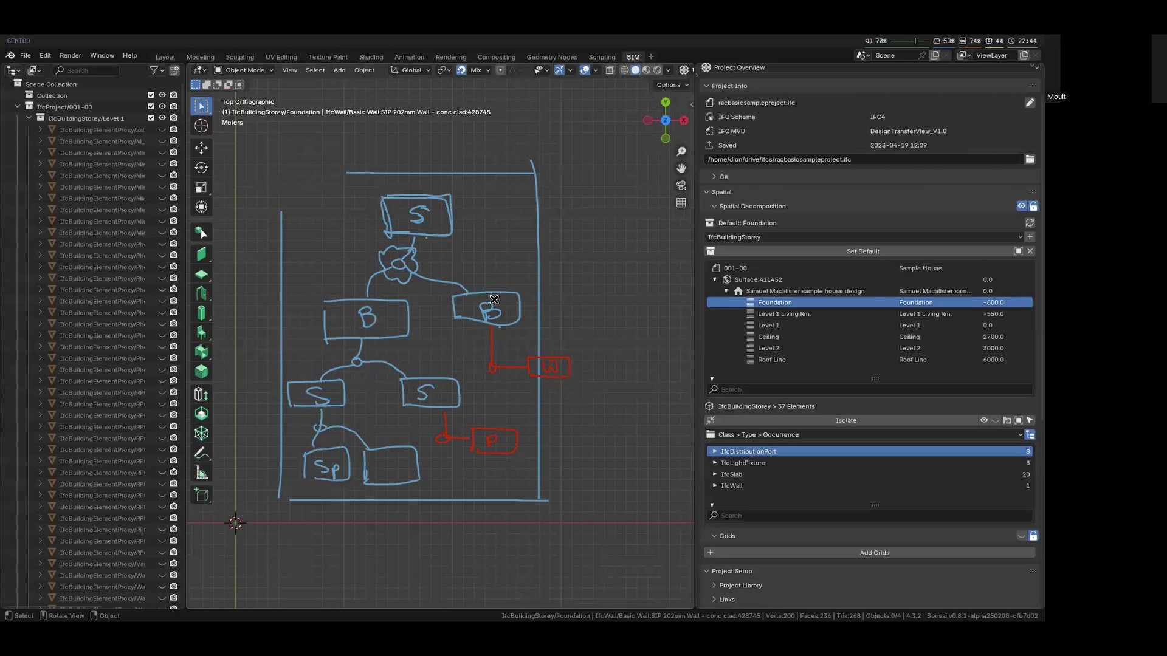
# Orbit into a perspective view showing the red roof beside the sketch
pyautogui.scroll(-5, 477, 224)
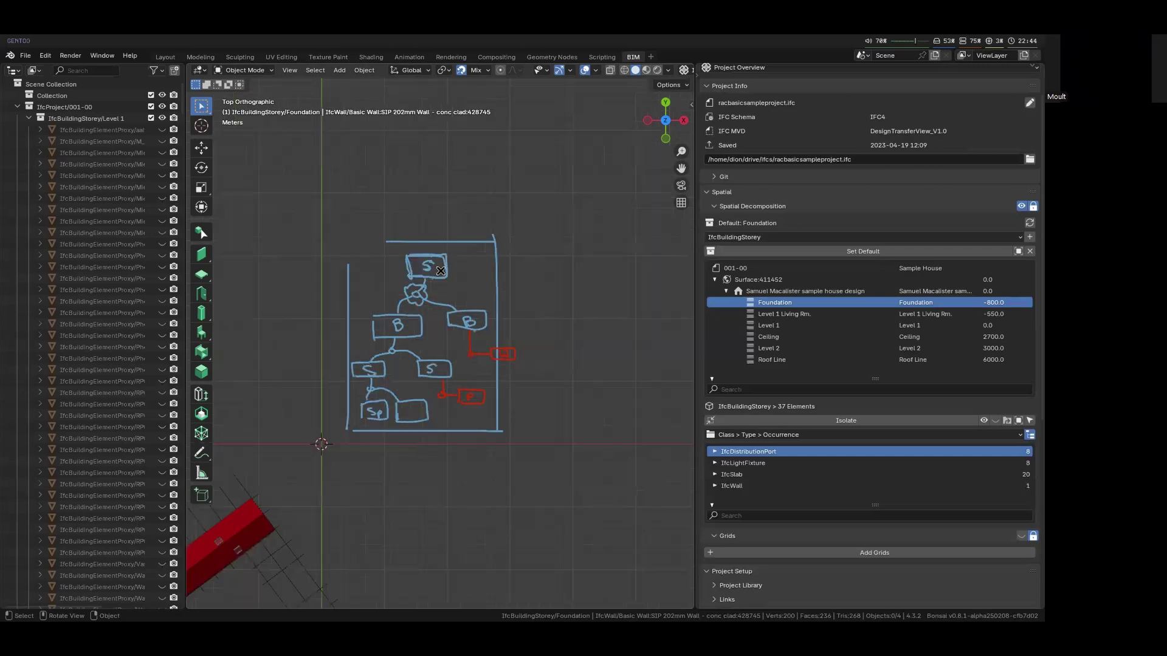
pyautogui.moveTo(292, 541)
pyautogui.keyDown('shift'); pyautogui.mouseDown(button='middle')
pyautogui.moveTo(434, 398)
pyautogui.moveTo(448, 333)
pyautogui.mouseUp(button='middle'); pyautogui.keyUp('shift')
pyautogui.scroll(2, 434, 397)
pyautogui.moveTo(631, 473); pyautogui.dragTo(569, 294, button='middle')
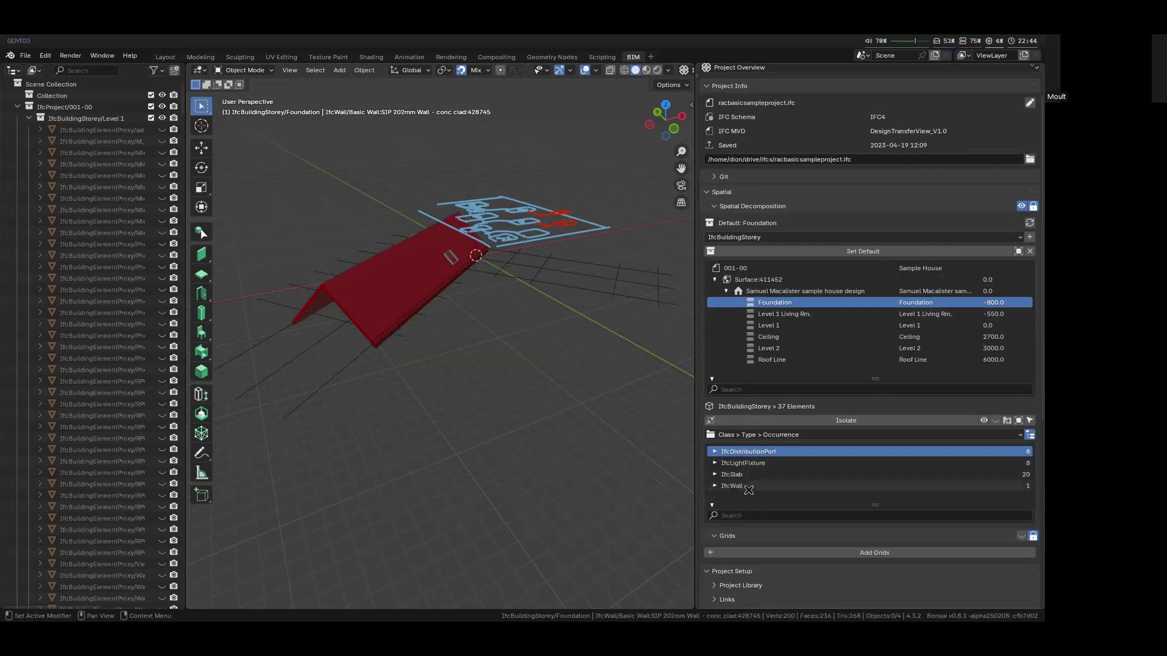
# Isolate the storey's IfcSlab elements from Spatial Decomposition
pyautogui.click(815, 421)
pyautogui.click(734, 486)
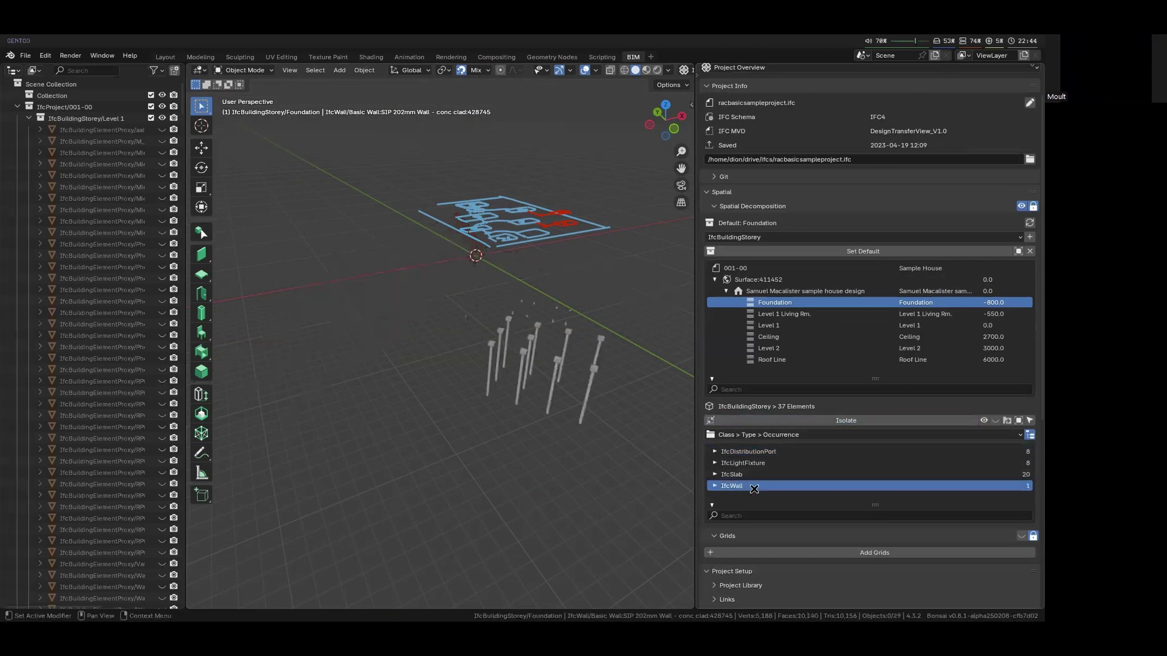
pyautogui.click(759, 474)
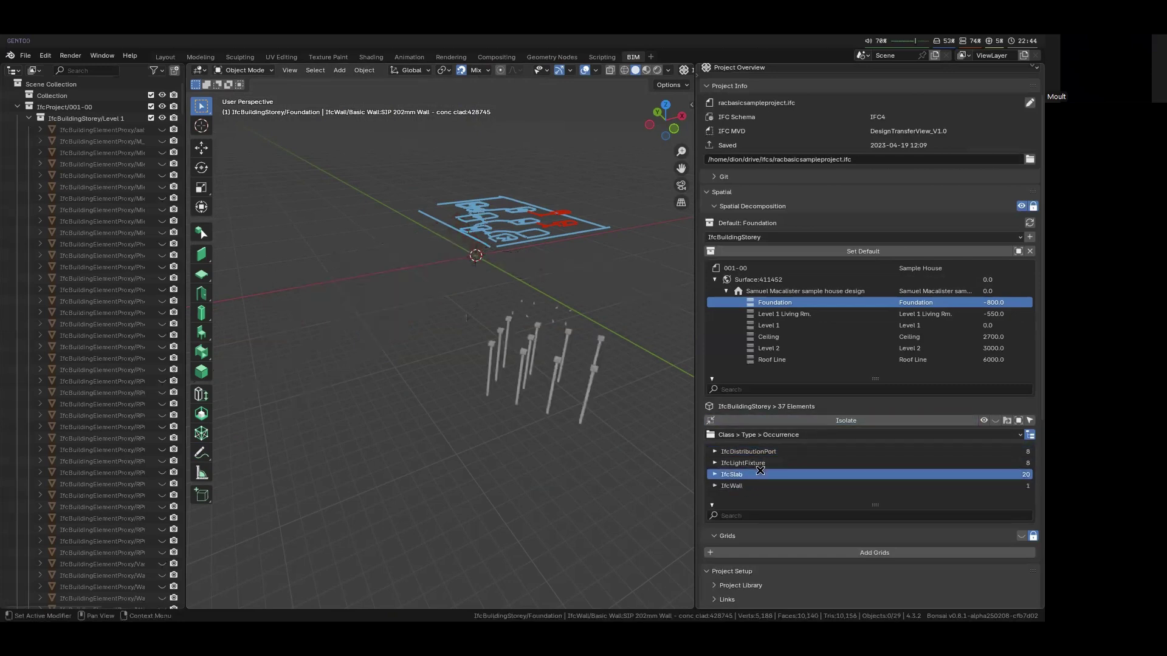
pyautogui.click(843, 421)
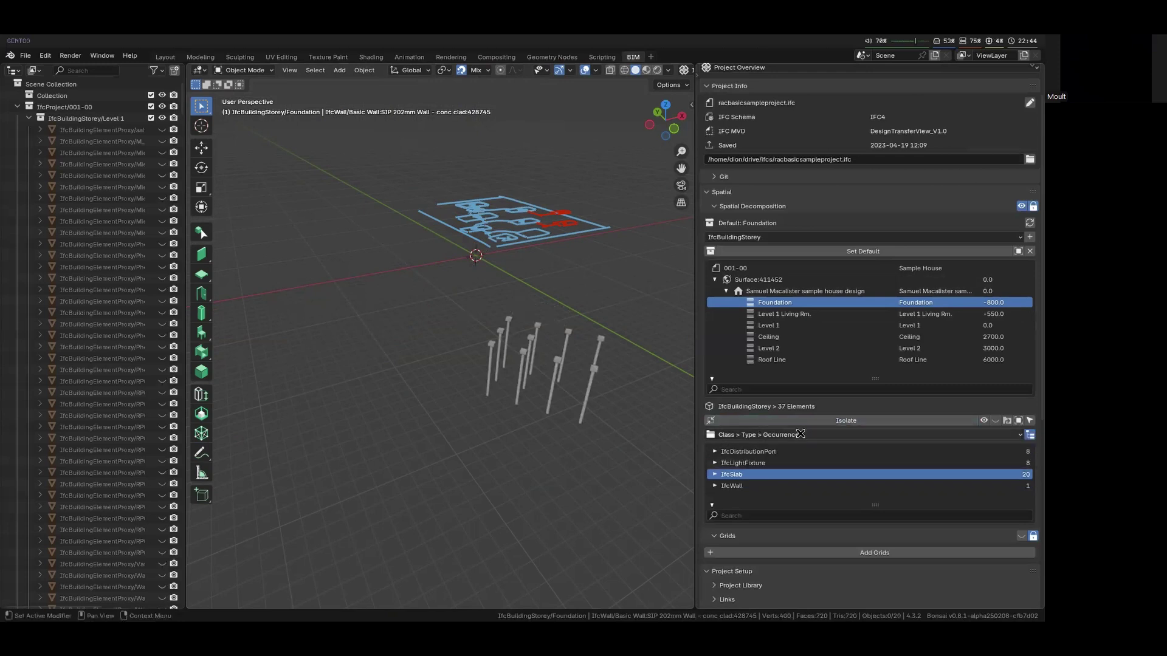
# Isolate the single IfcWall element, frame it in view, then deselect it
pyautogui.click(784, 485)
pyautogui.click(800, 425)
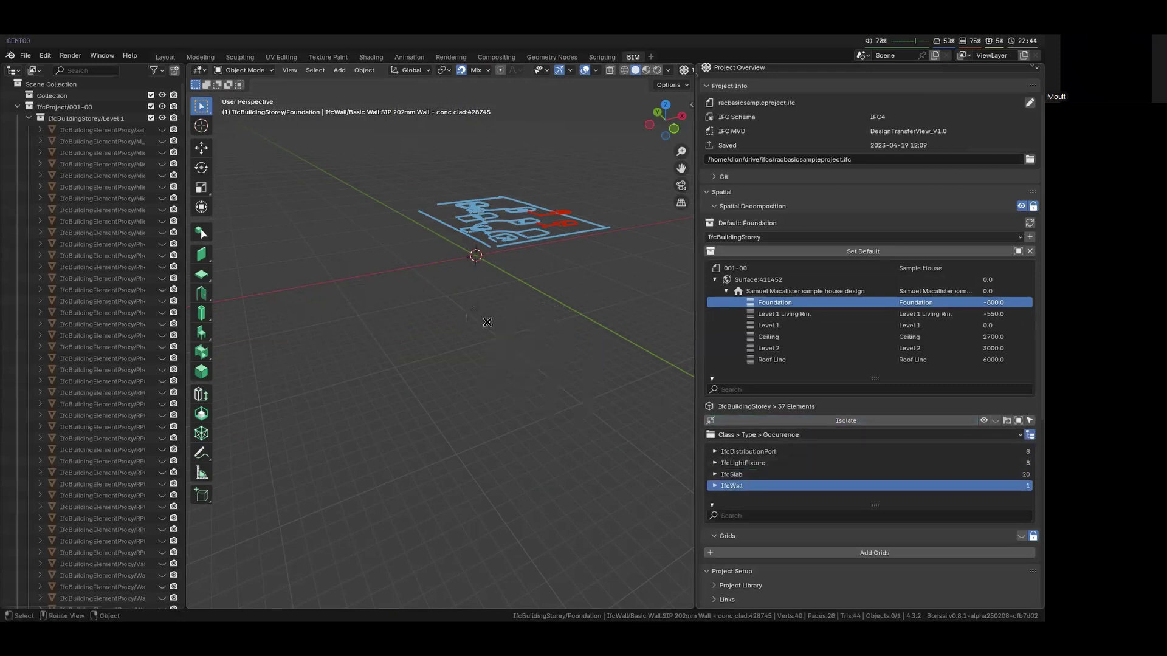
pyautogui.press('`')
pyautogui.click(517, 352)
pyautogui.moveTo(521, 349); pyautogui.dragTo(686, 429, button='middle')
pyautogui.click(506, 354)
# Isolate the eight IfcLightFixture elements, then the IfcDistributionPort elements
pyautogui.click(760, 463)
pyautogui.click(782, 420)
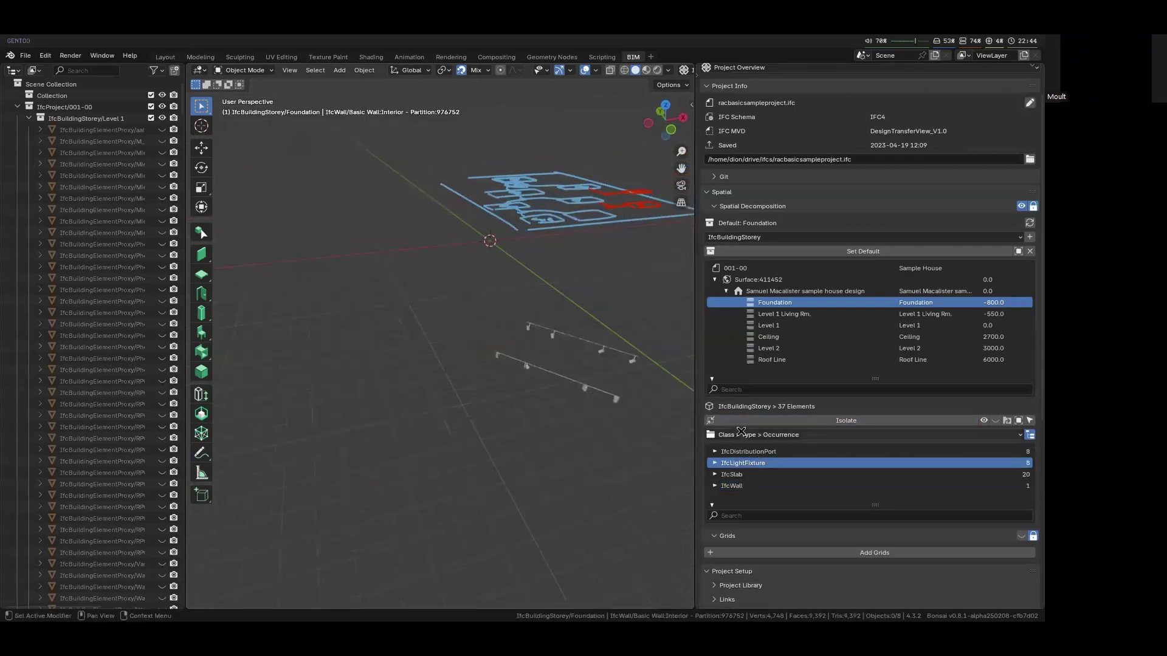
pyautogui.click(748, 451)
pyautogui.click(776, 419)
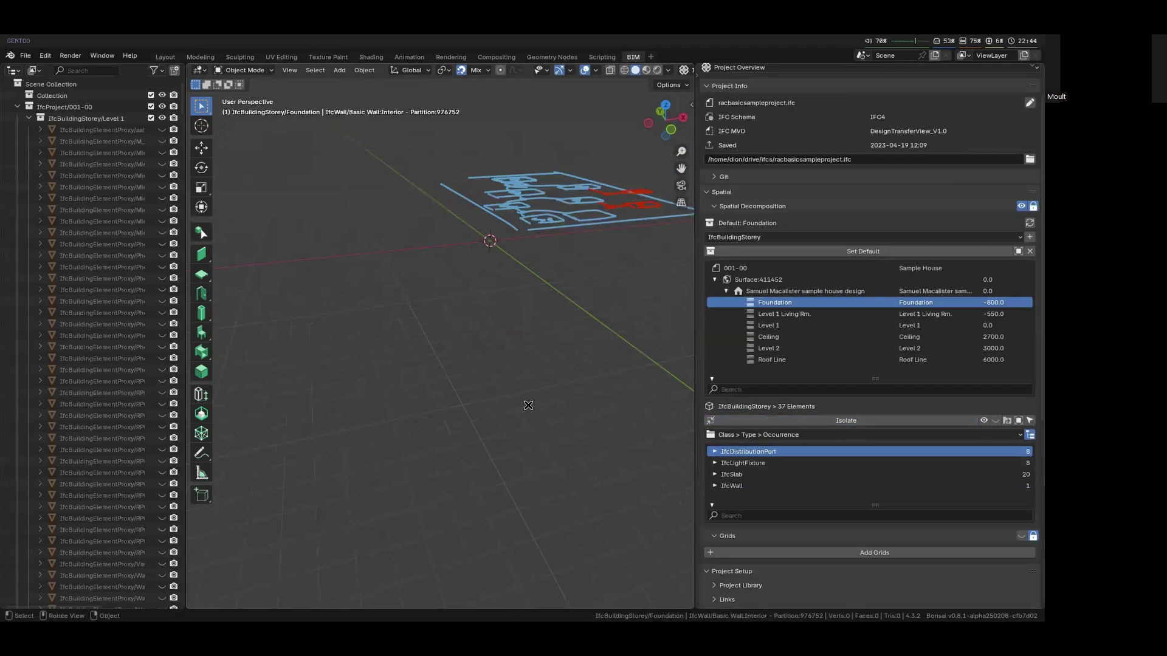
pyautogui.keyDown('shift'); pyautogui.moveTo(552, 370); pyautogui.dragTo(511, 341, button='middle'); pyautogui.keyUp('shift')
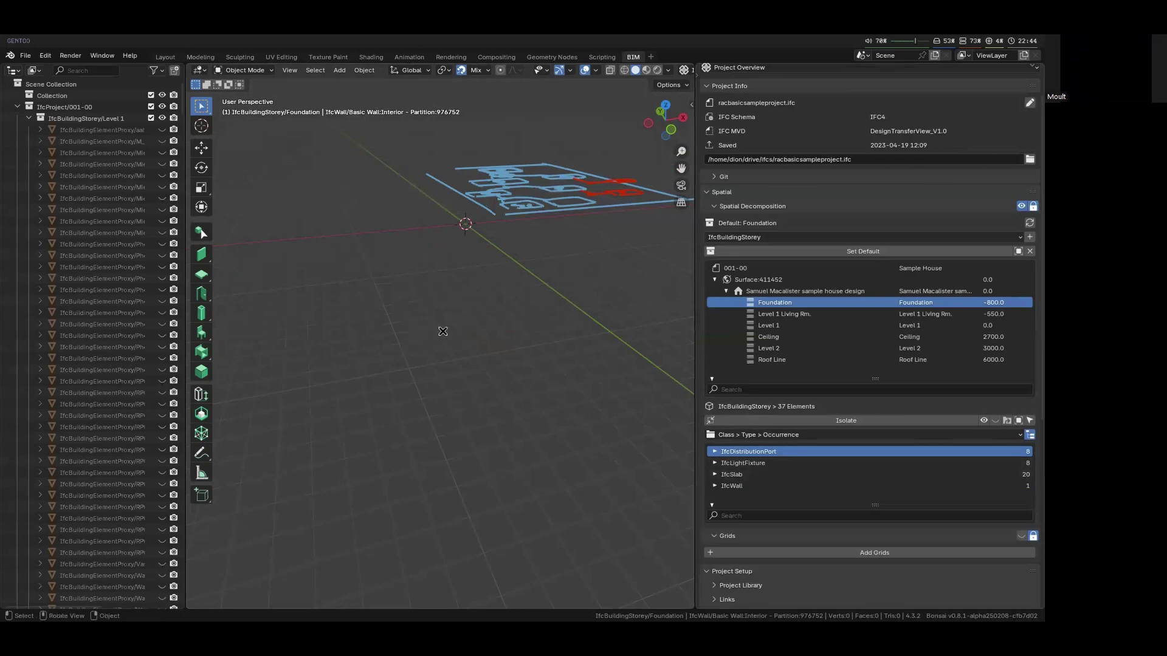
pyautogui.moveTo(443, 331); pyautogui.dragTo(414, 480, button='middle')
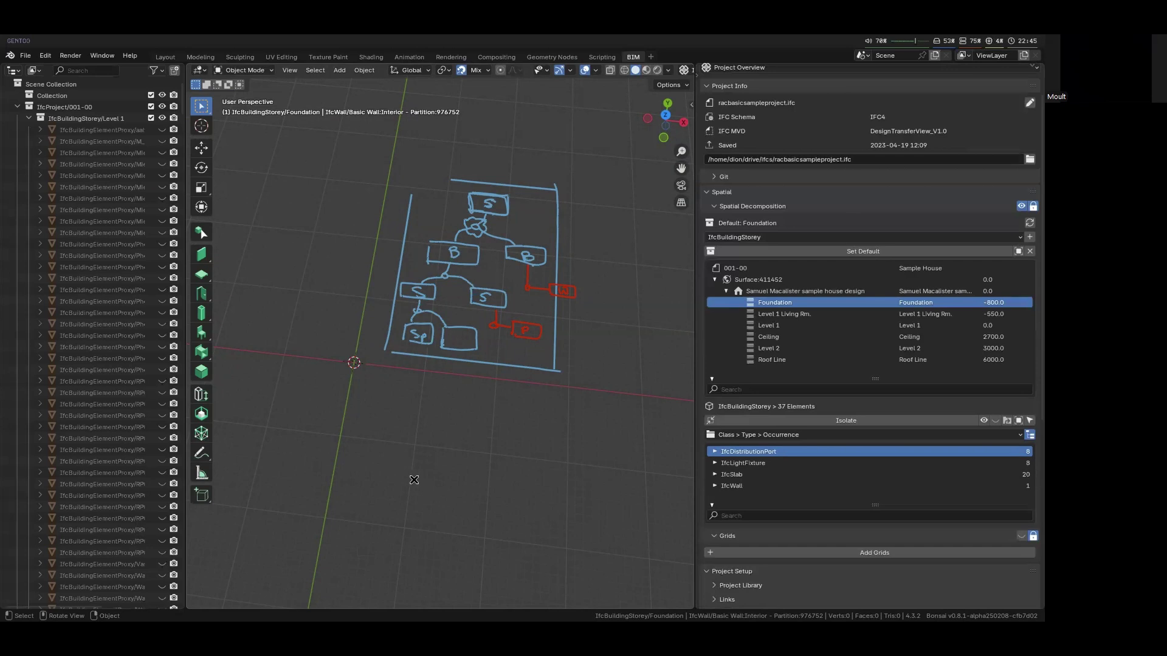
# Switch to Top Orthographic view, centre the sketch, and select the Annotate tool
pyautogui.press('KP_7')
pyautogui.keyDown('shift'); pyautogui.moveTo(414, 480); pyautogui.dragTo(484, 404, button='middle'); pyautogui.keyUp('shift')
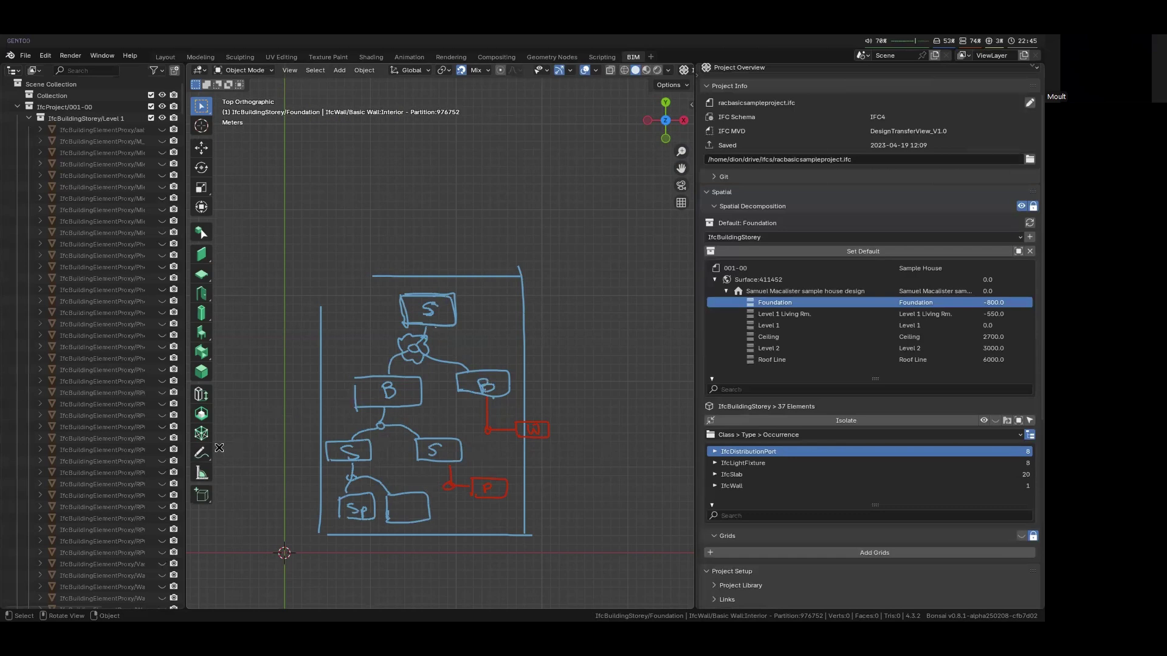
pyautogui.click(201, 453)
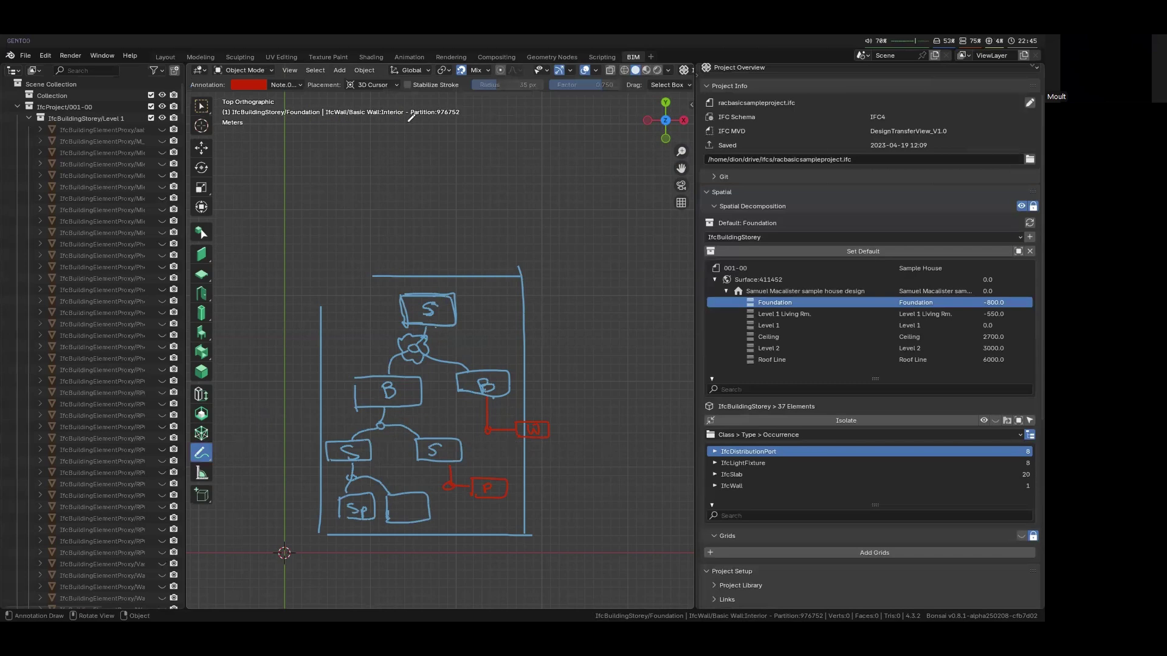
# Add annotation layer Note.002 and set its stroke colour to green
pyautogui.click(283, 84)
pyautogui.click(358, 122)
pyautogui.click(249, 84)
pyautogui.click(262, 135)
# Draw the green P box above the frame with a junction-circle link to the top S box
pyautogui.scroll(2, 425, 240)
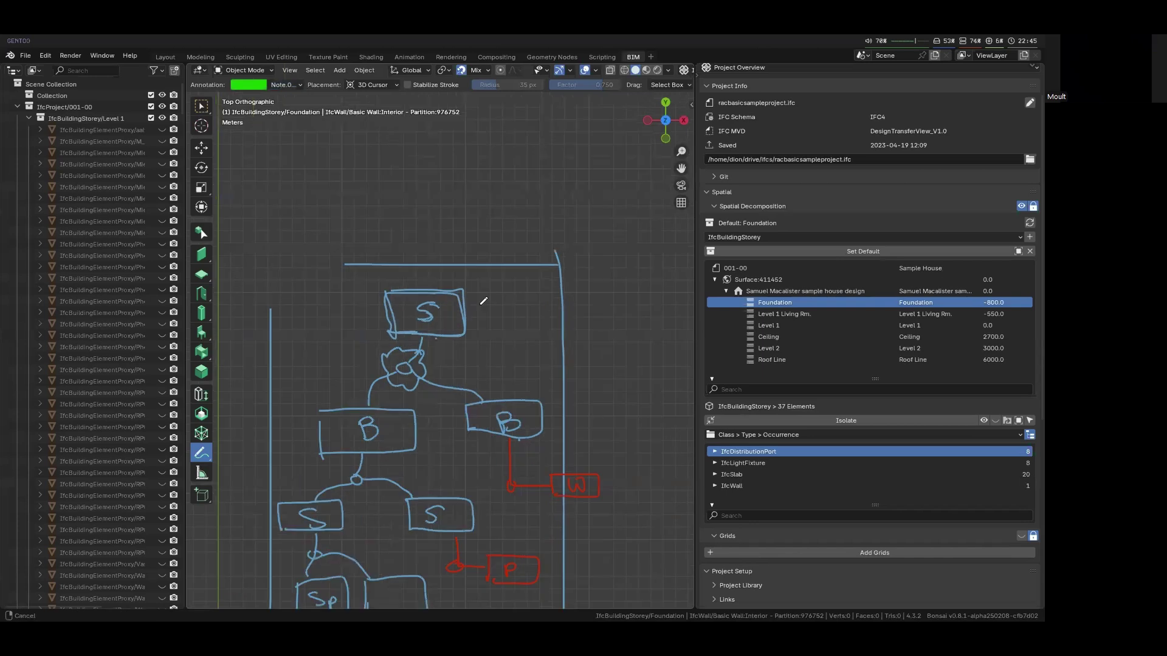
pyautogui.moveTo(397, 251)
pyautogui.mouseDown()
pyautogui.moveTo(402, 284)
pyautogui.moveTo(465, 284)
pyautogui.moveTo(469, 264)
pyautogui.moveTo(396, 244)
pyautogui.moveTo(433, 285)
pyautogui.moveTo(433, 268)
pyautogui.mouseUp()
pyautogui.scroll(-2, 462, 315)
pyautogui.scroll(2, 518, 260)
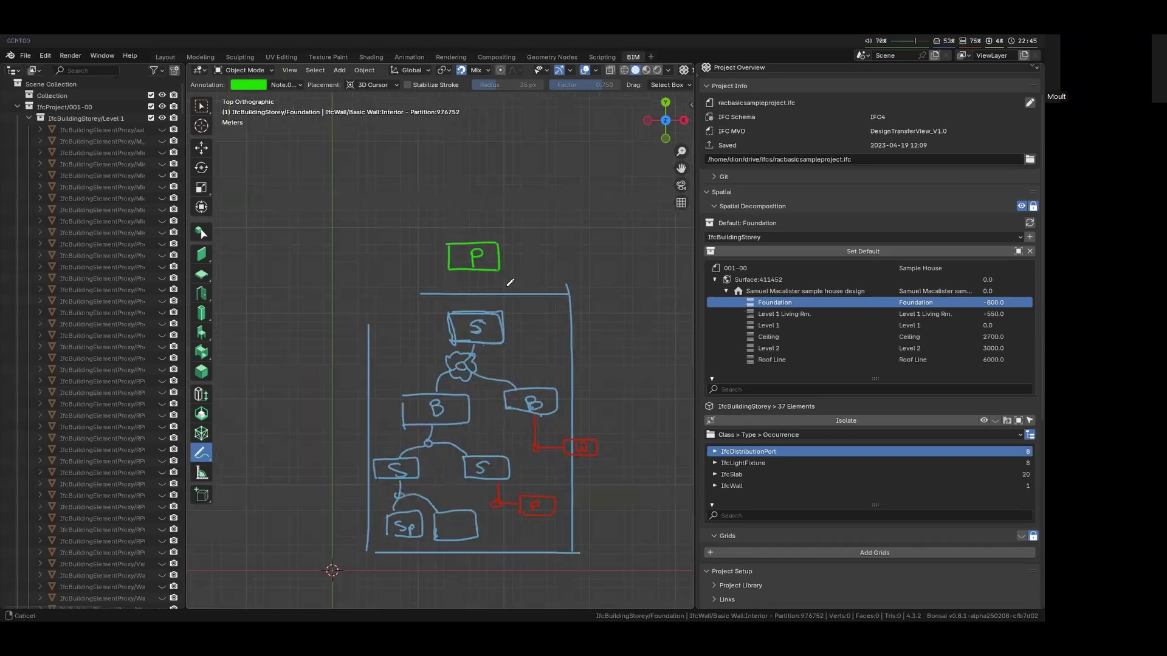
pyautogui.moveTo(511, 264); pyautogui.dragTo(513, 301)
pyautogui.scroll(-4, 408, 370)
pyautogui.scroll(3, 408, 369)
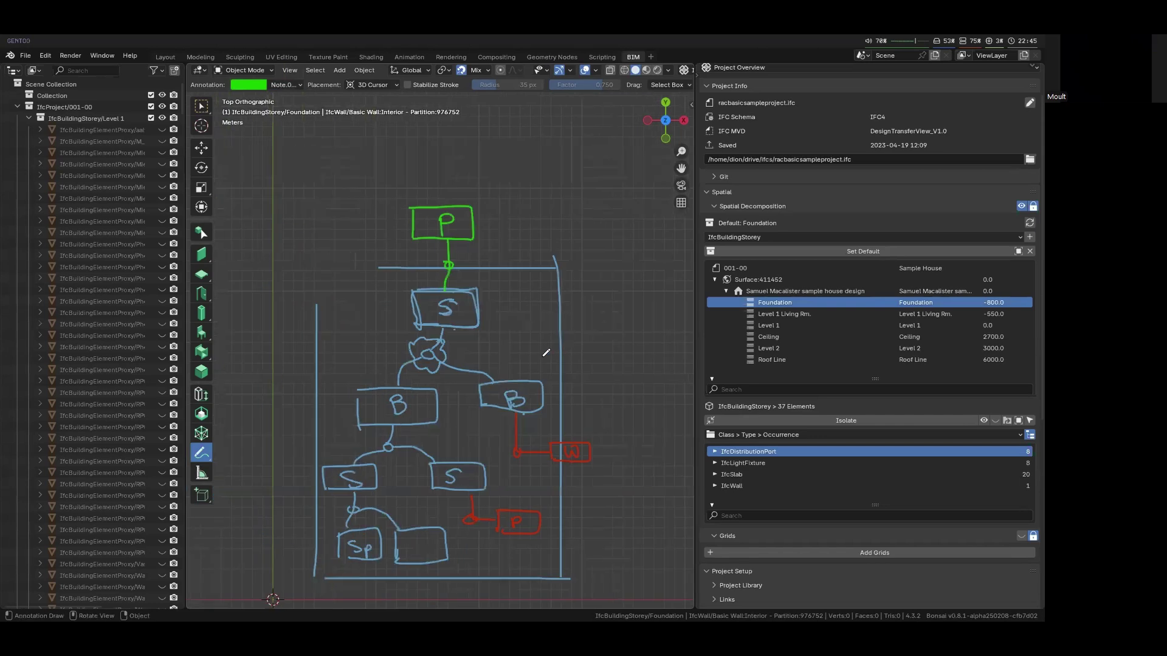